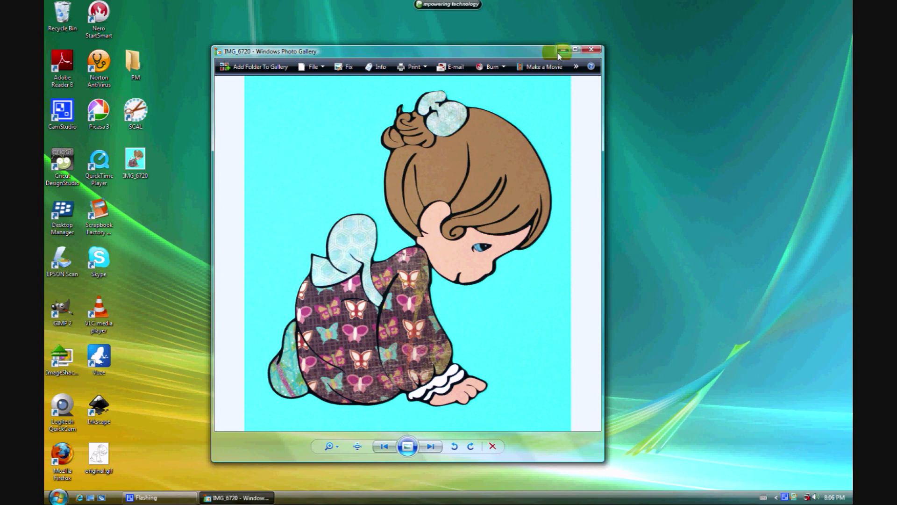
# - Minimize the photo viewer and launch Inkscape with a new blank document
pyautogui.click(563, 50)
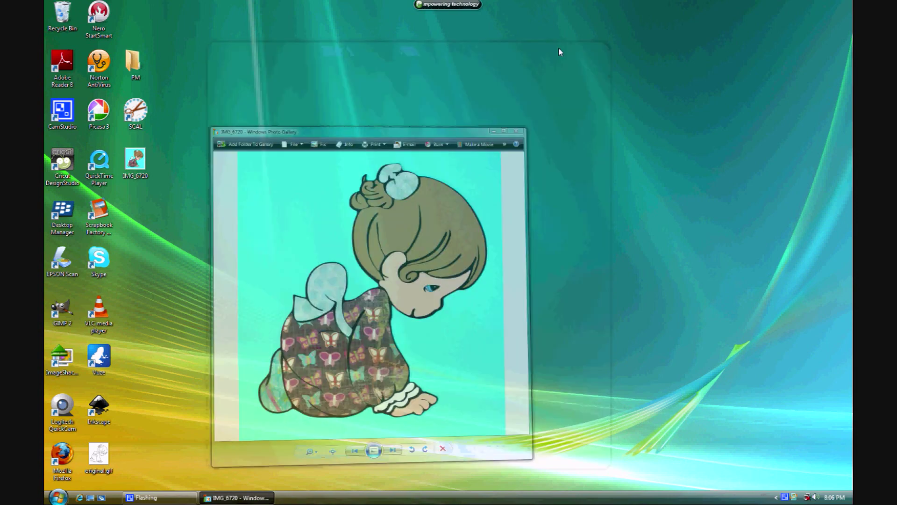
pyautogui.click(99, 416)
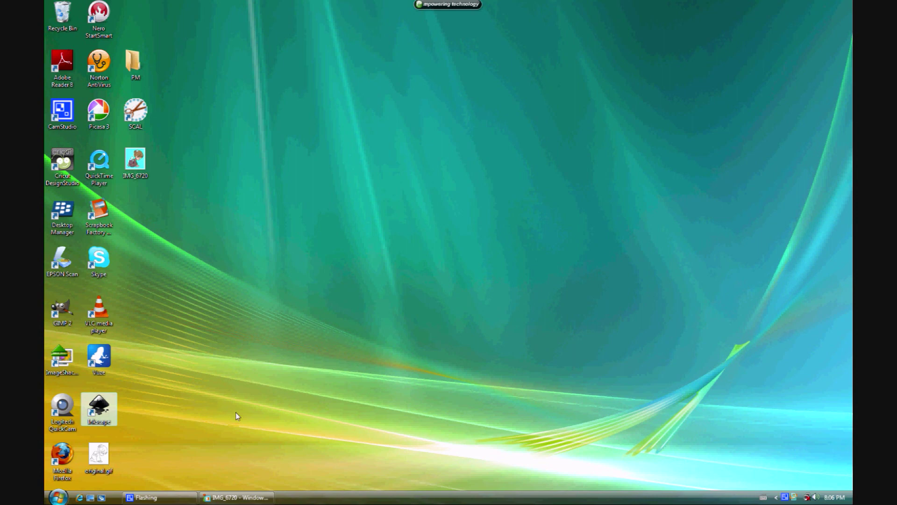
pyautogui.click(271, 303)
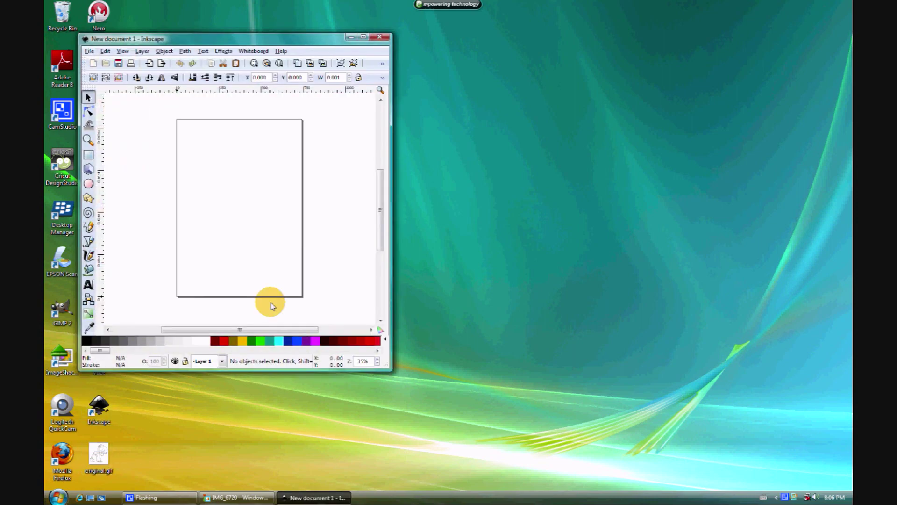
# - Import original.gif from the desktop onto the canvas and nudge it slightly down
pyautogui.moveTo(180, 43); pyautogui.dragTo(255, 11)
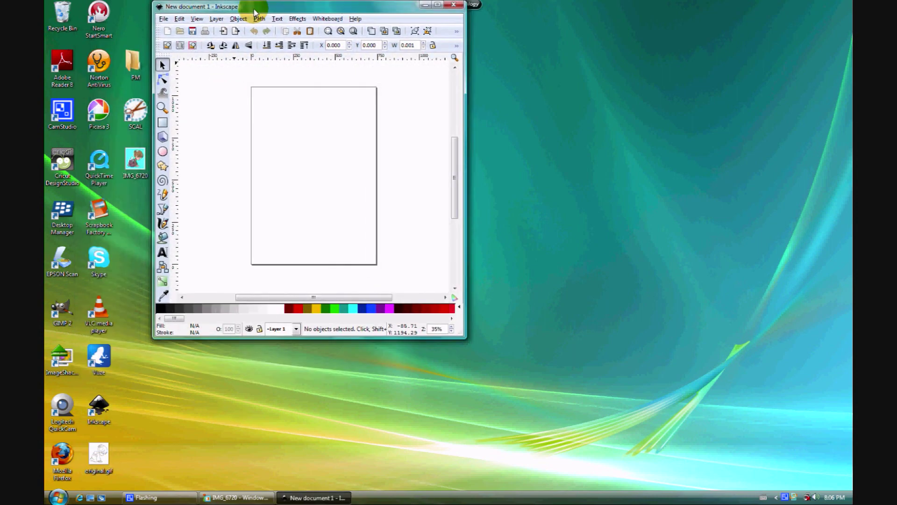
pyautogui.moveTo(99, 463); pyautogui.dragTo(213, 109)
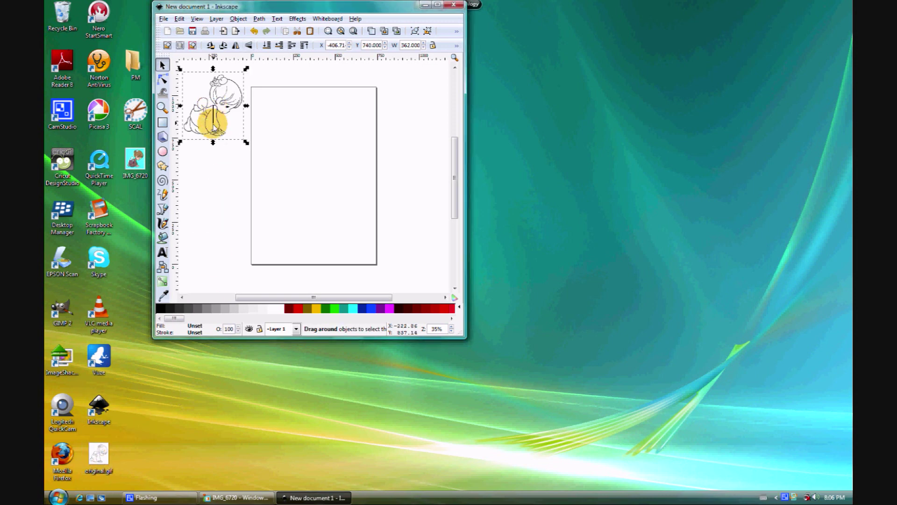
pyautogui.press('Escape')
pyautogui.moveTo(211, 110); pyautogui.dragTo(209, 127)
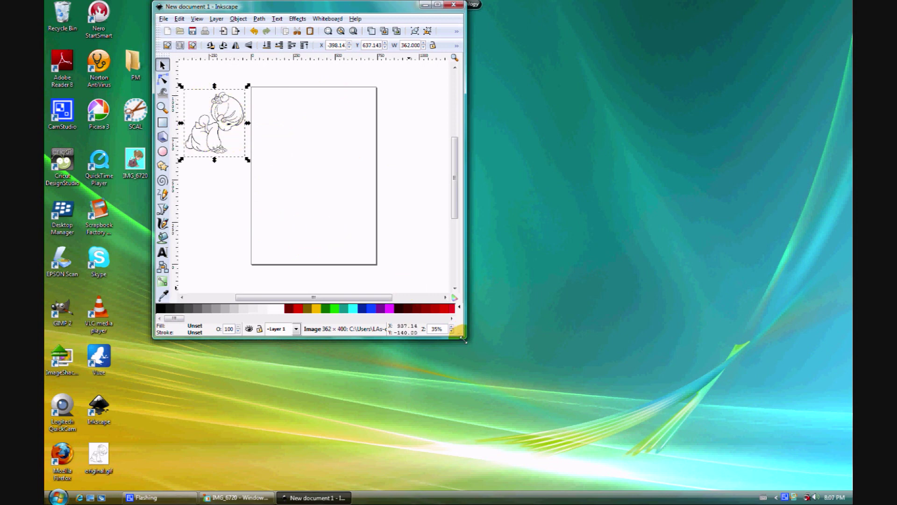
# - Enlarge the Inkscape window and zoom in on the canvas
pyautogui.moveTo(465, 337); pyautogui.dragTo(657, 475)
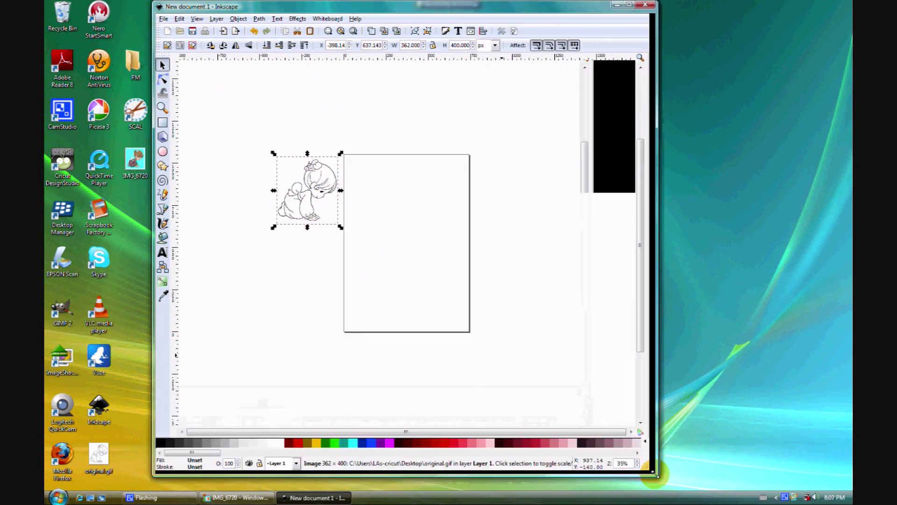
pyautogui.click(642, 464)
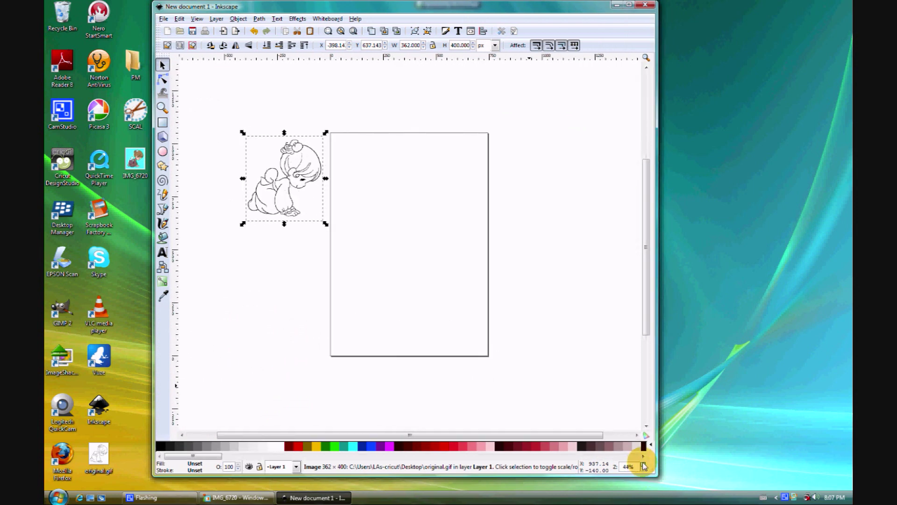
pyautogui.moveTo(513, 434); pyautogui.dragTo(484, 436)
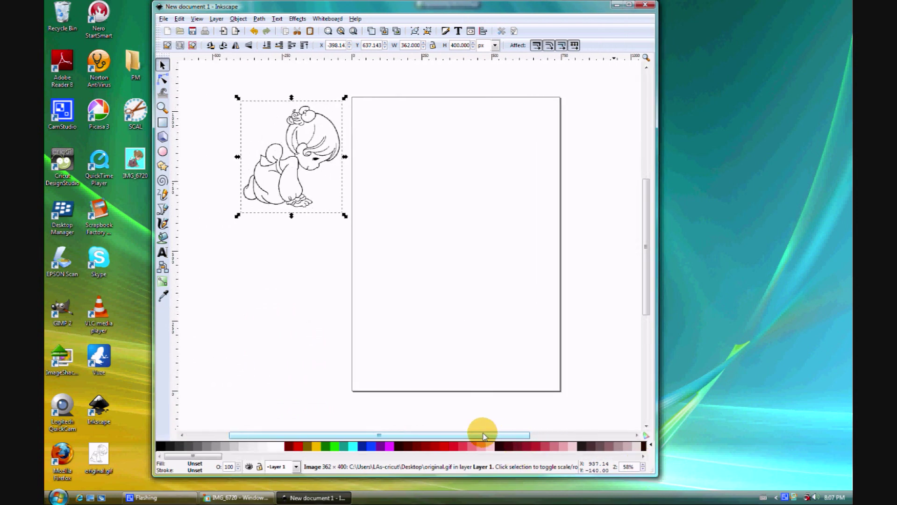
# - Save the document as 'PM GIRL KNEELING' in the Desktop folder
pyautogui.click(164, 20)
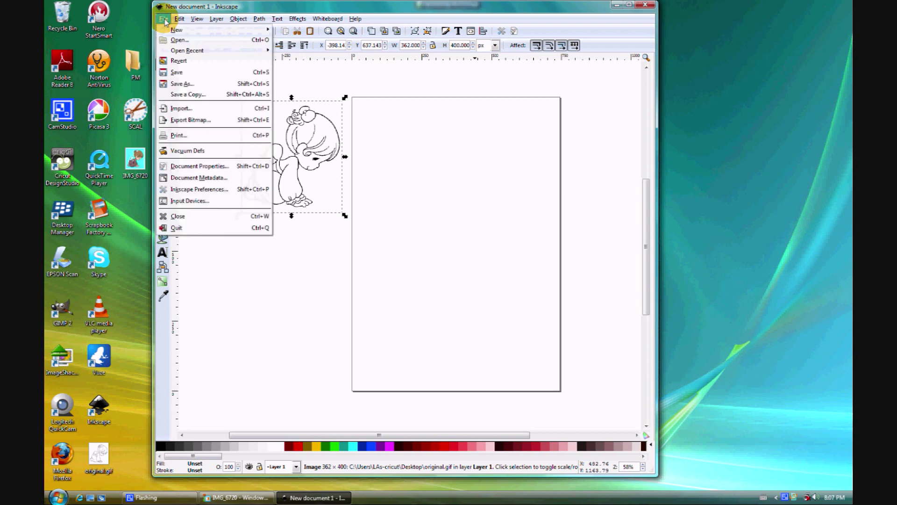
pyautogui.click(171, 73)
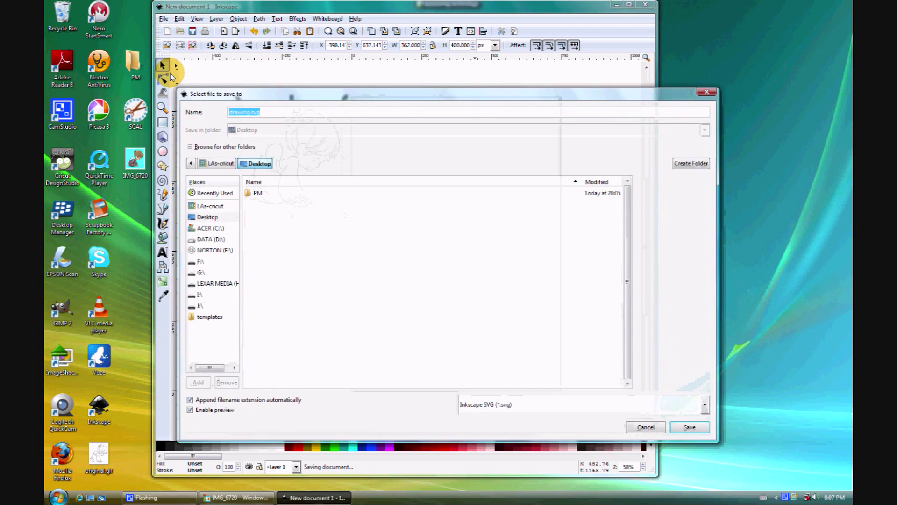
pyautogui.write('PM')
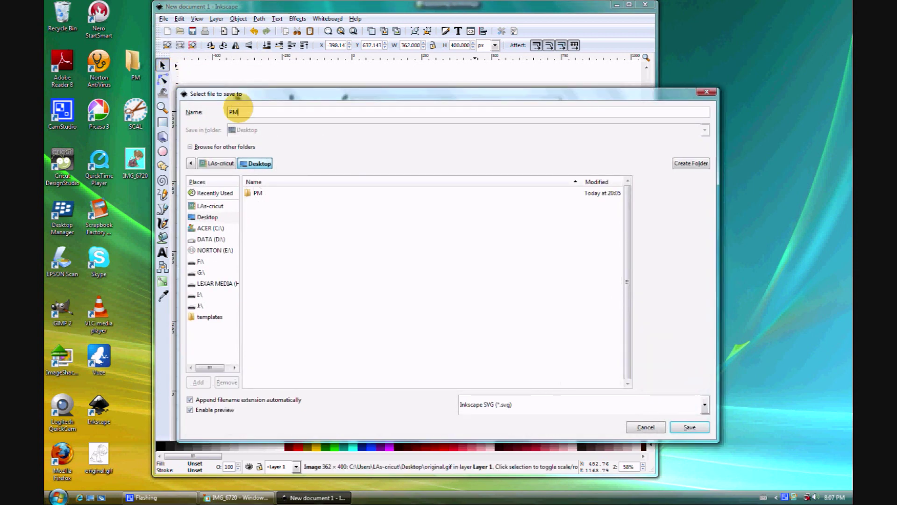
pyautogui.write(' GIRL KNEELING')
pyautogui.click(257, 163)
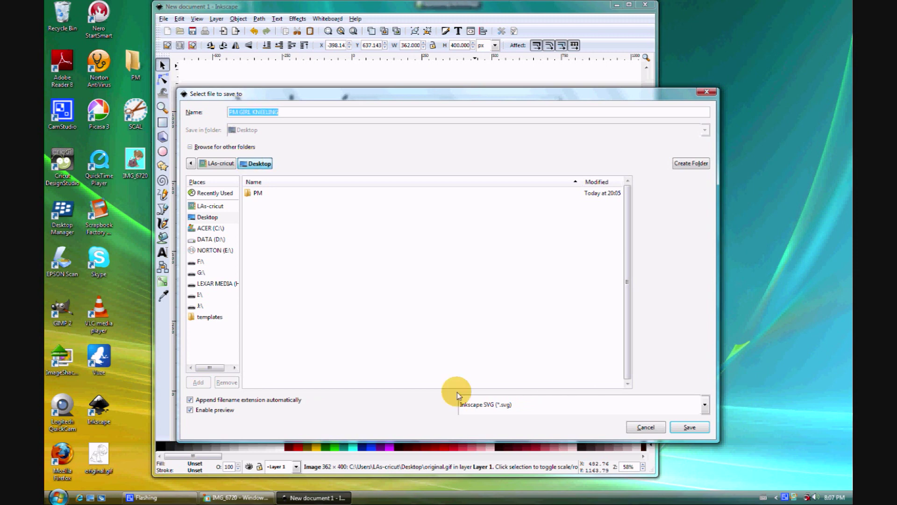
pyautogui.click(689, 426)
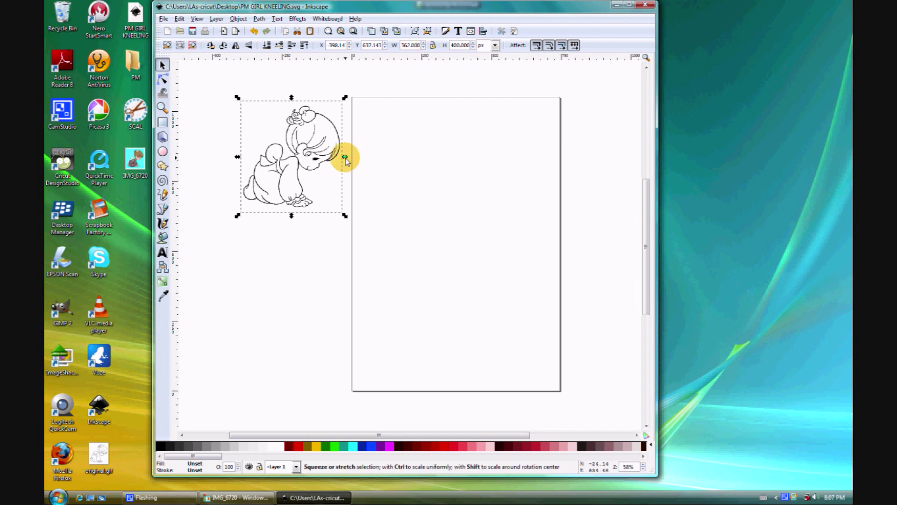
# - Undo an accidental widening of the image and lock its width-to-height ratio
pyautogui.moveTo(346, 158); pyautogui.dragTo(544, 165)
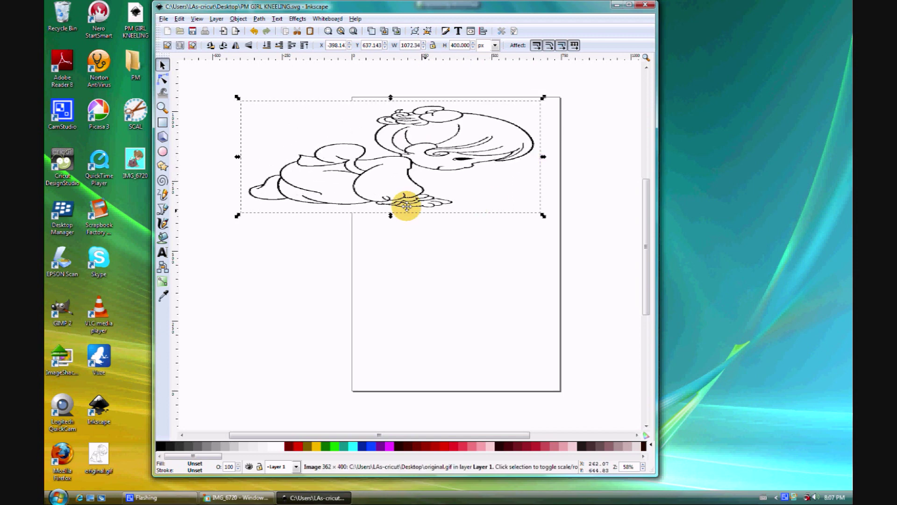
pyautogui.click(179, 19)
pyautogui.click(185, 29)
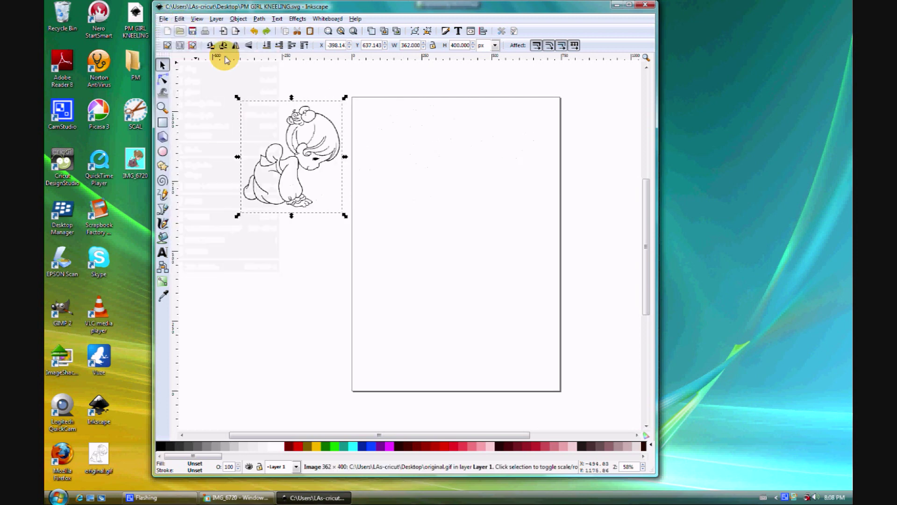
pyautogui.click(433, 47)
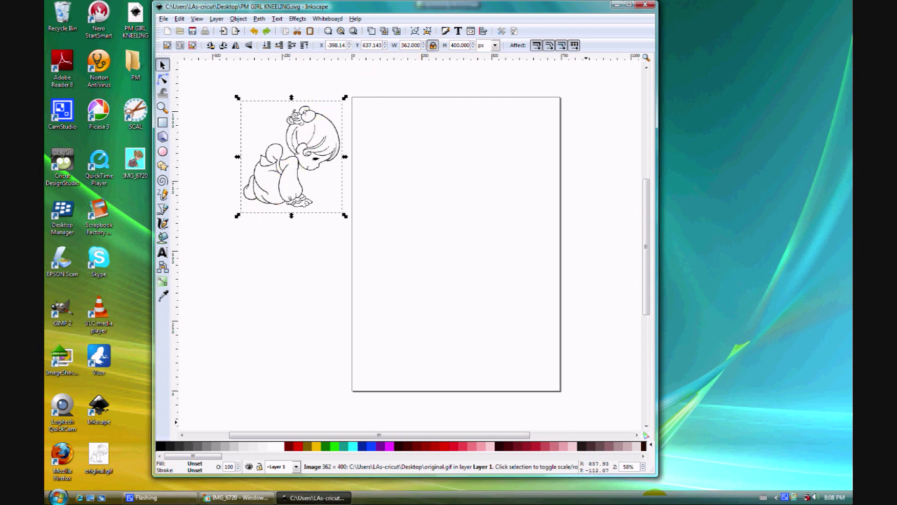
# - Zoom in closely to inspect the line drawing, then zoom back out to the page
pyautogui.moveTo(494, 435); pyautogui.dragTo(461, 435)
pyautogui.moveTo(646, 302); pyautogui.dragTo(643, 287)
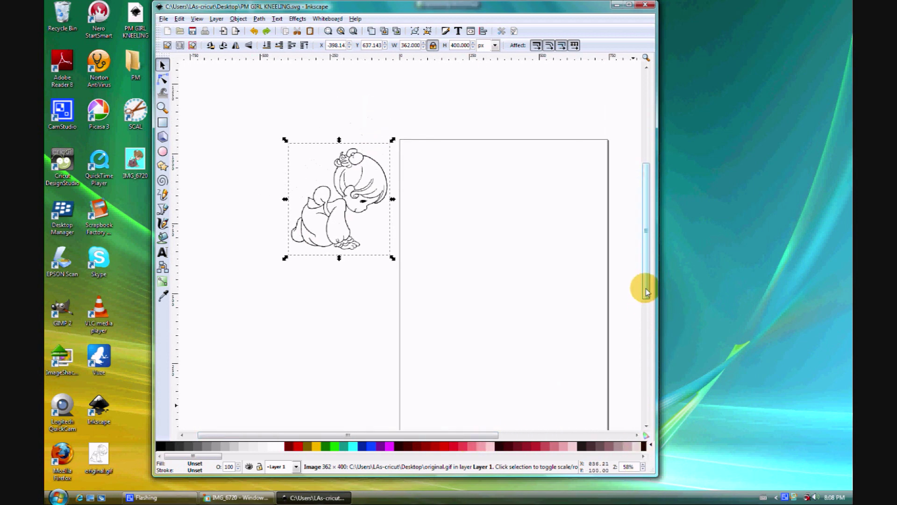
pyautogui.click(643, 464)
pyautogui.moveTo(355, 435); pyautogui.dragTo(312, 434)
pyautogui.scroll(5, 313, 363)
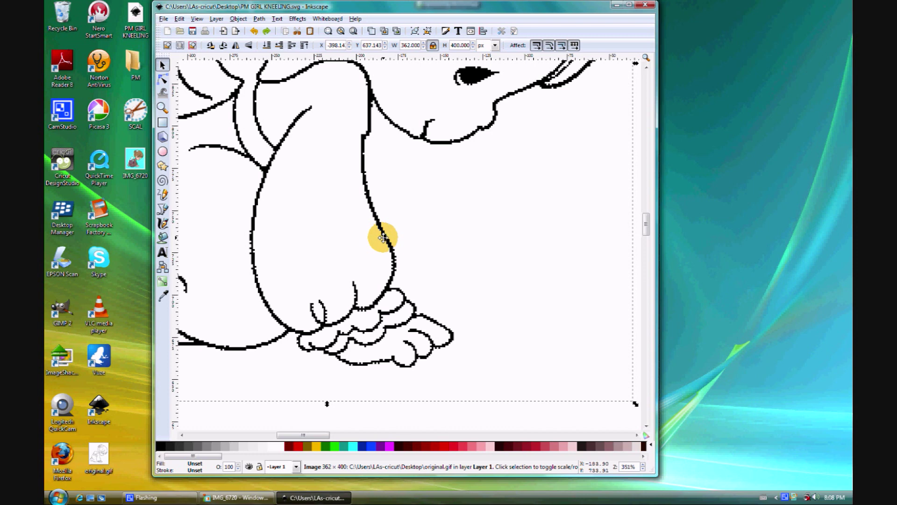
pyautogui.scroll(-3, 383, 237)
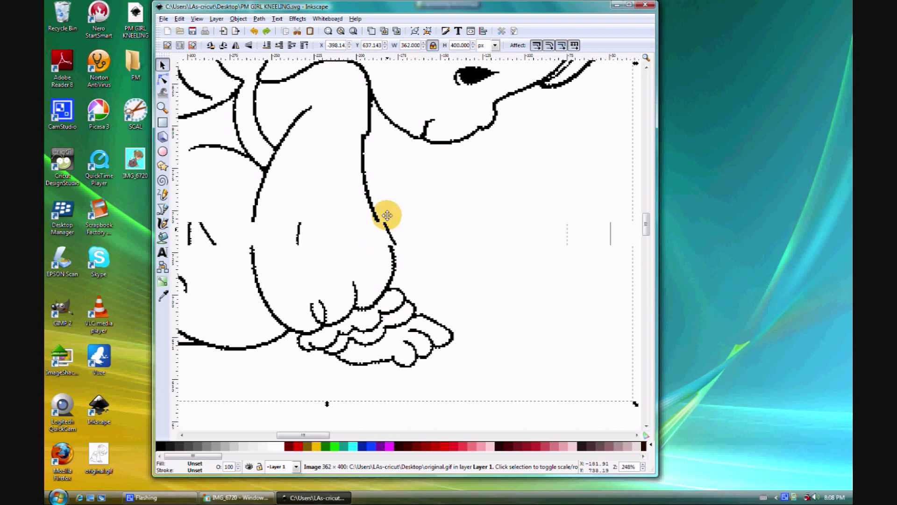
pyautogui.moveTo(355, 437)
pyautogui.mouseDown()
pyautogui.moveTo(410, 436)
pyautogui.moveTo(351, 438)
pyautogui.mouseUp()
pyautogui.press('-')
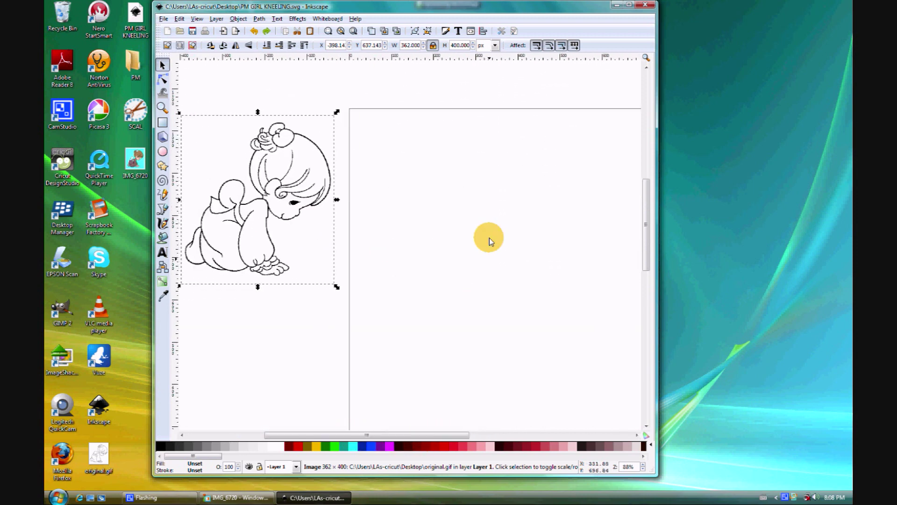
pyautogui.click(233, 206)
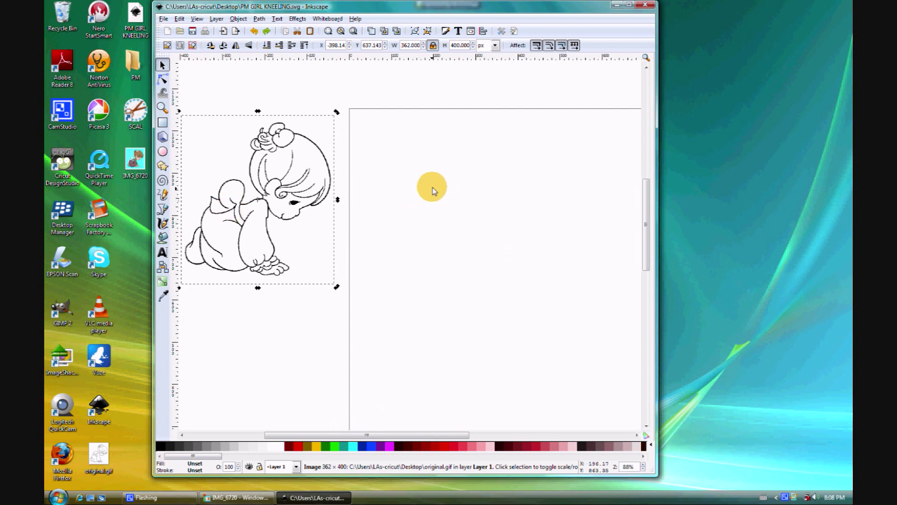
pyautogui.click(261, 19)
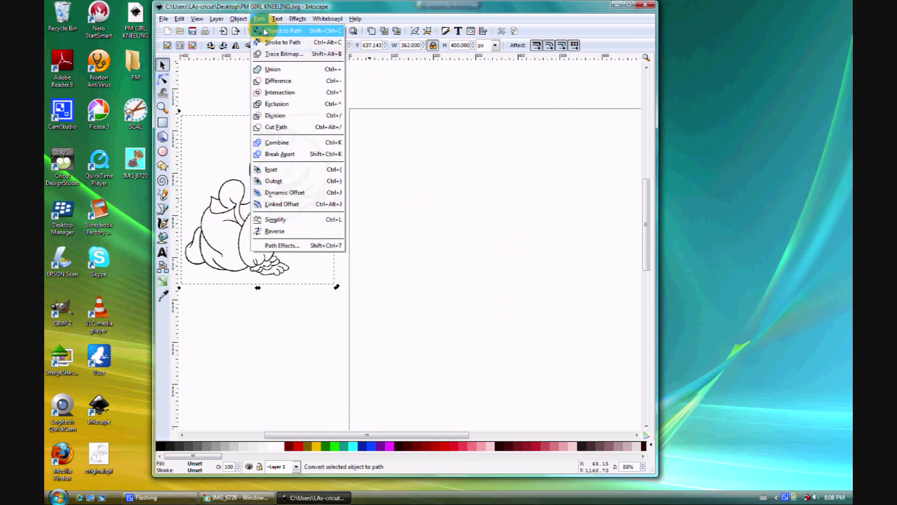
# - Trace the bitmap with Brightness cutoff 0.450, previewing it first, then close the trace window
pyautogui.click(266, 54)
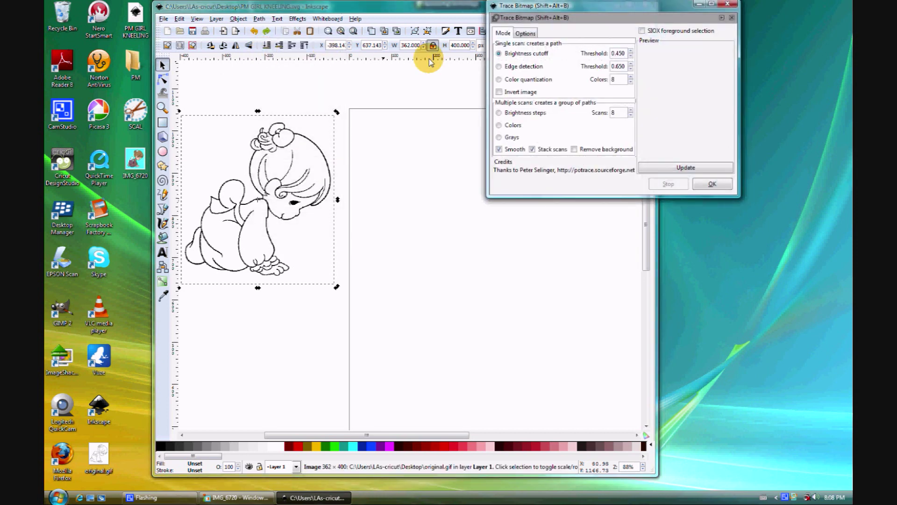
pyautogui.moveTo(534, 7); pyautogui.dragTo(589, 97)
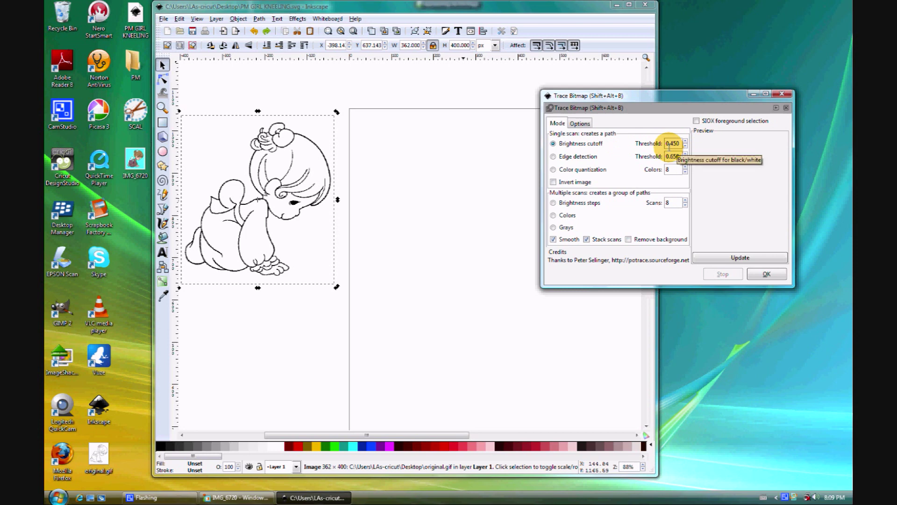
pyautogui.click(727, 258)
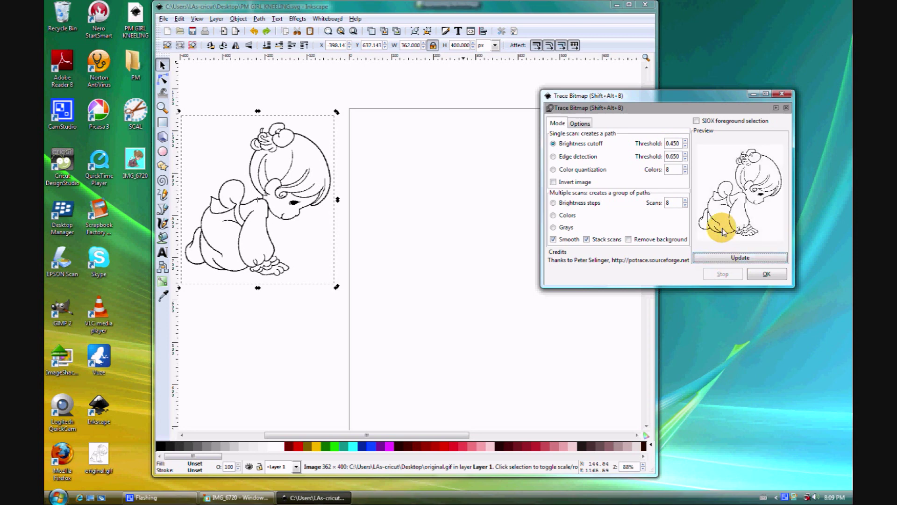
pyautogui.click(765, 275)
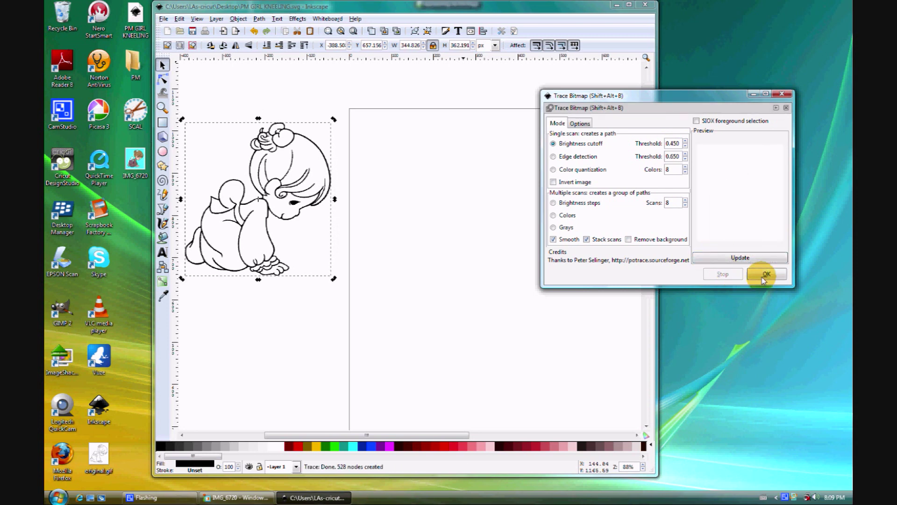
pyautogui.click(782, 95)
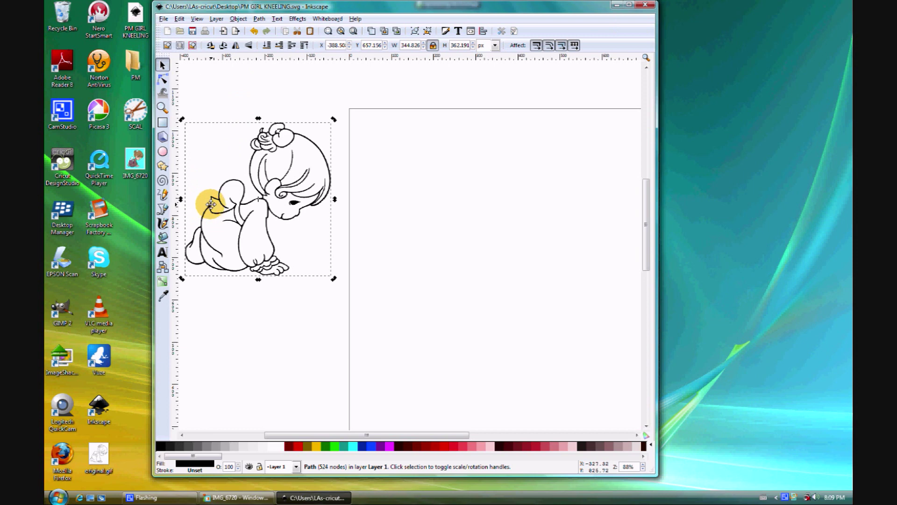
# - Pull the traced outline off the original bitmap and place it near the page's left edge
pyautogui.moveTo(212, 205)
pyautogui.mouseDown()
pyautogui.moveTo(300, 220)
pyautogui.moveTo(397, 206)
pyautogui.mouseUp()
pyautogui.moveTo(448, 436); pyautogui.dragTo(431, 435)
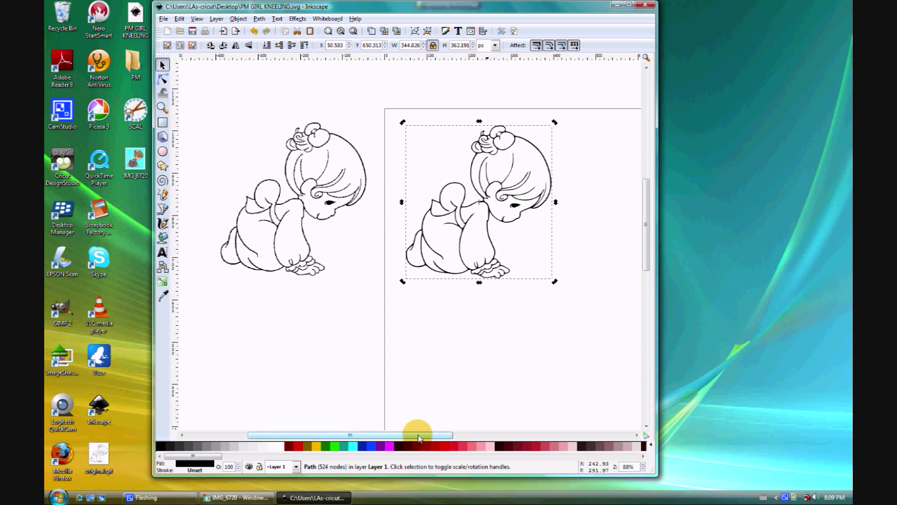
pyautogui.moveTo(417, 435); pyautogui.dragTo(372, 439)
pyautogui.press('+')
pyautogui.press('+')
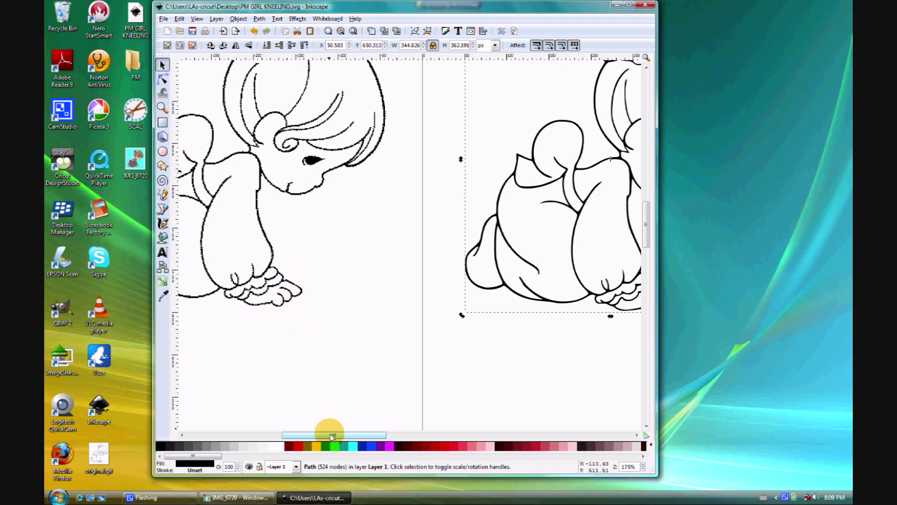
pyautogui.press('+')
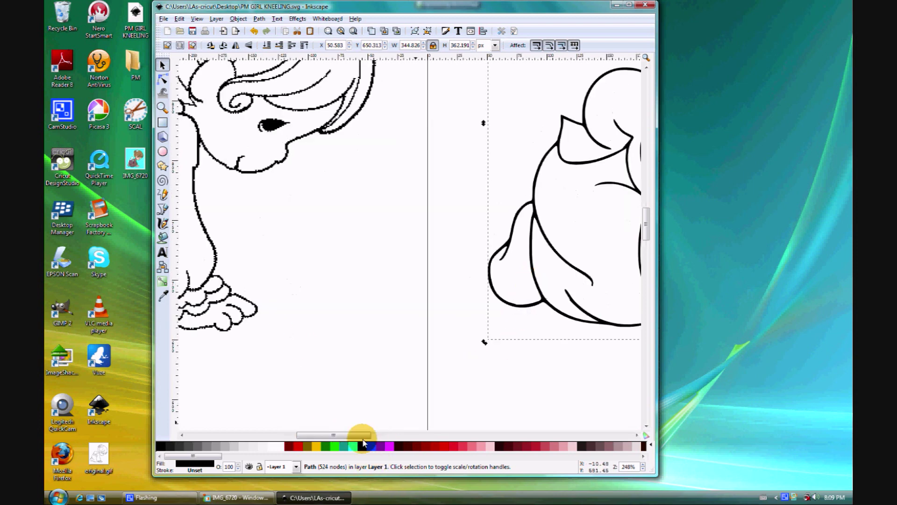
pyautogui.moveTo(509, 301); pyautogui.dragTo(382, 314)
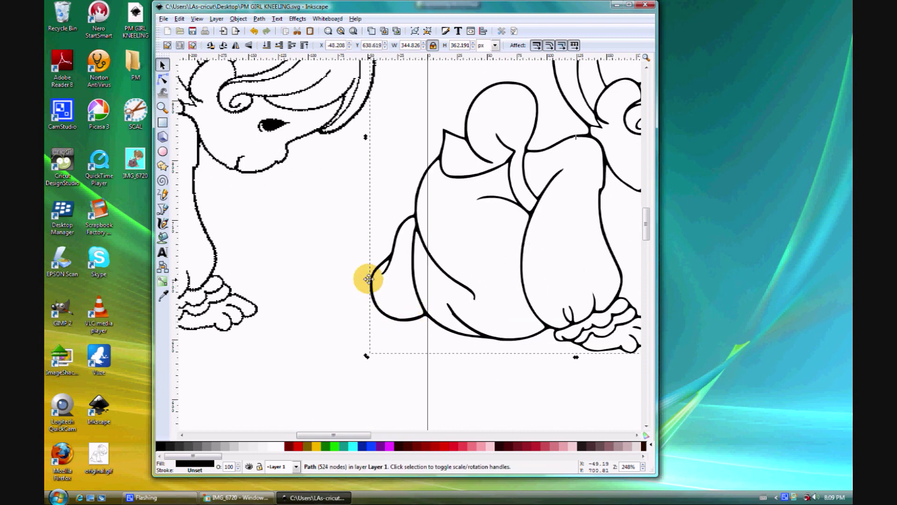
pyautogui.press('-')
pyautogui.press('-')
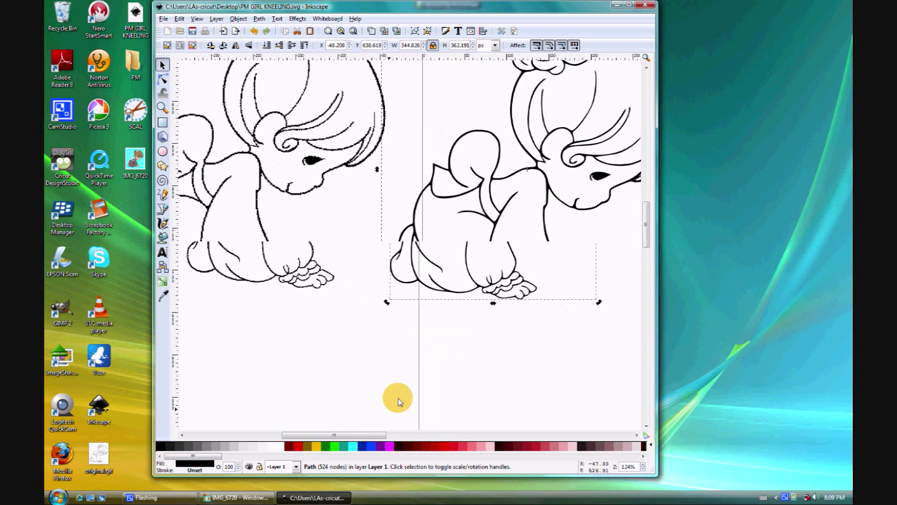
pyautogui.press('-')
pyautogui.moveTo(426, 275); pyautogui.dragTo(463, 268)
pyautogui.moveTo(374, 435); pyautogui.dragTo(434, 435)
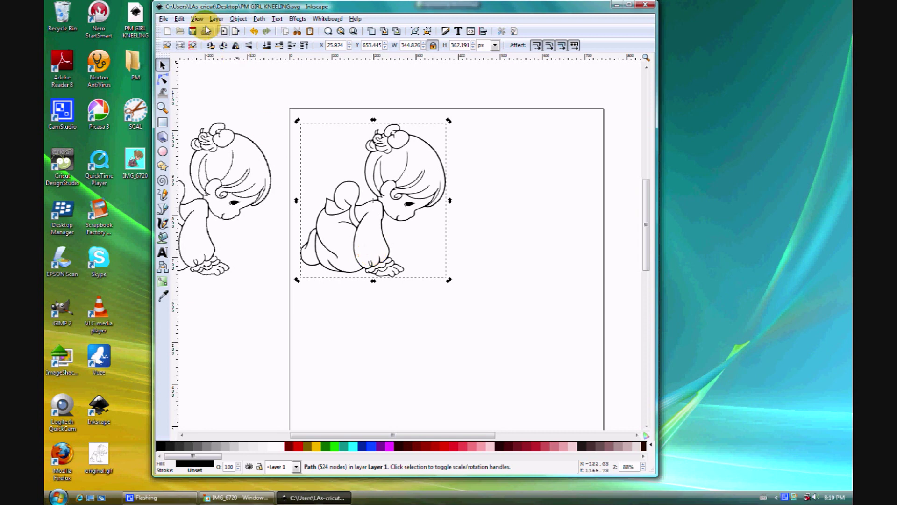
# - Switch the canvas to Outline display mode and zoom in slightly to 94%
pyautogui.click(197, 21)
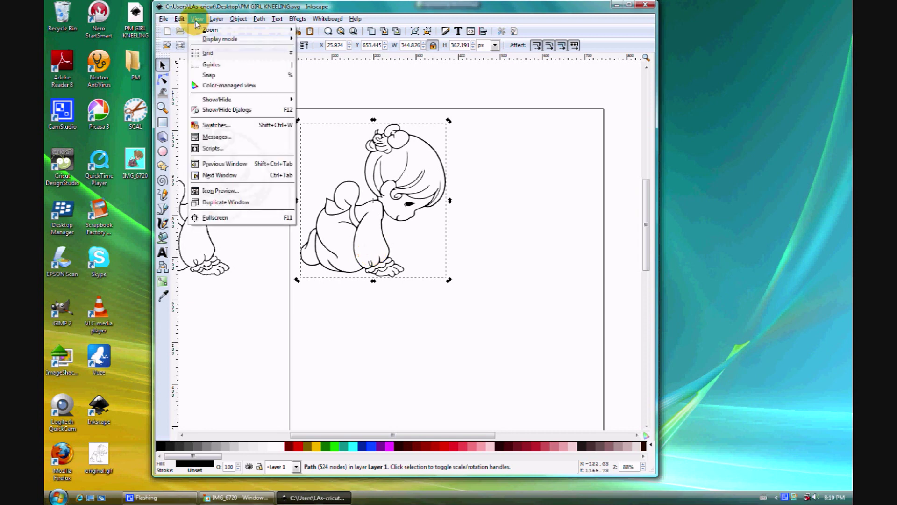
pyautogui.moveTo(205, 42)
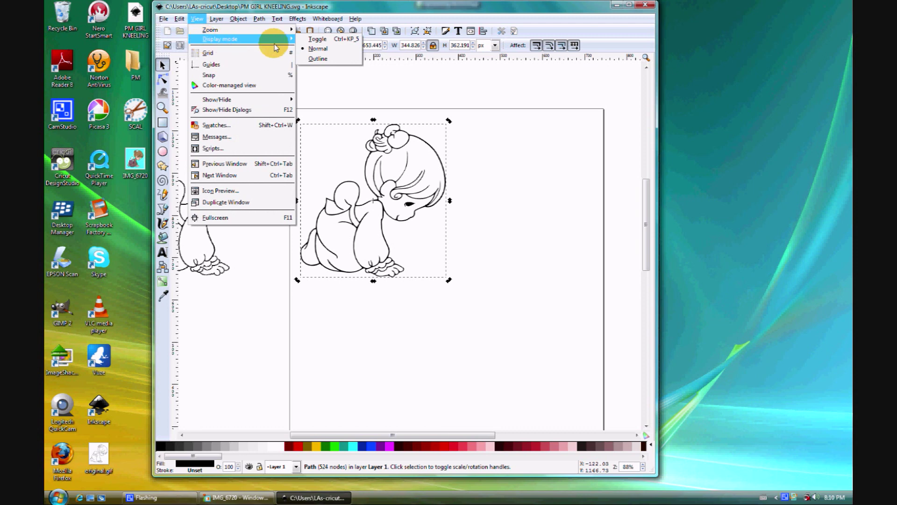
pyautogui.click(315, 59)
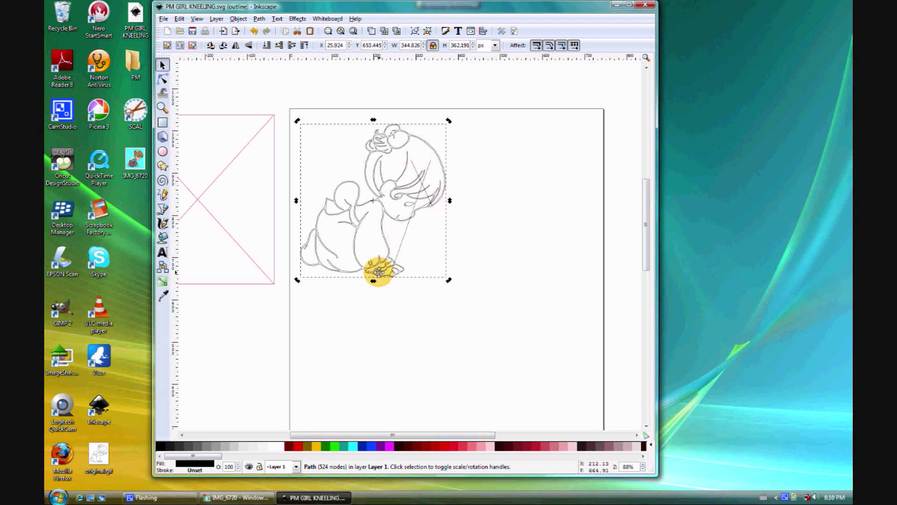
pyautogui.click(643, 464)
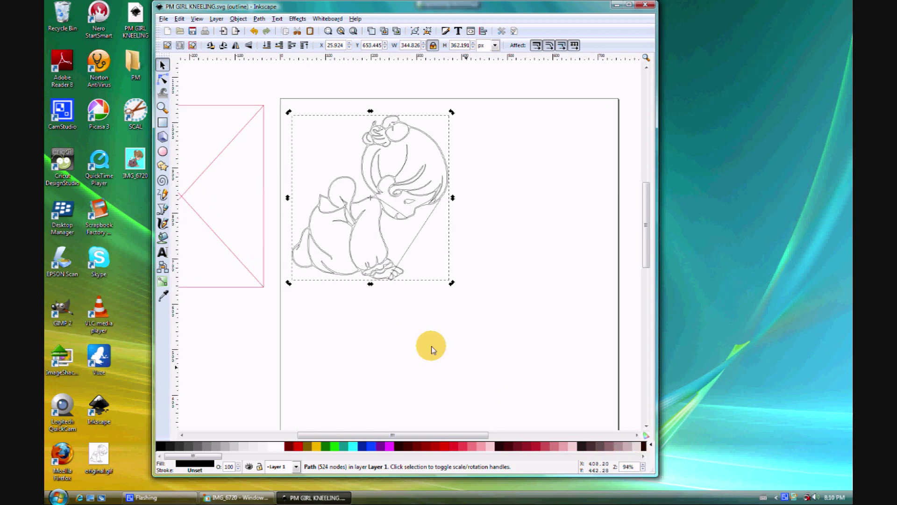
# - Move the girl into the page's top-left corner and Break Apart her path into 15 pieces
pyautogui.moveTo(384, 269)
pyautogui.mouseDown()
pyautogui.moveTo(394, 274)
pyautogui.moveTo(374, 261)
pyautogui.mouseUp()
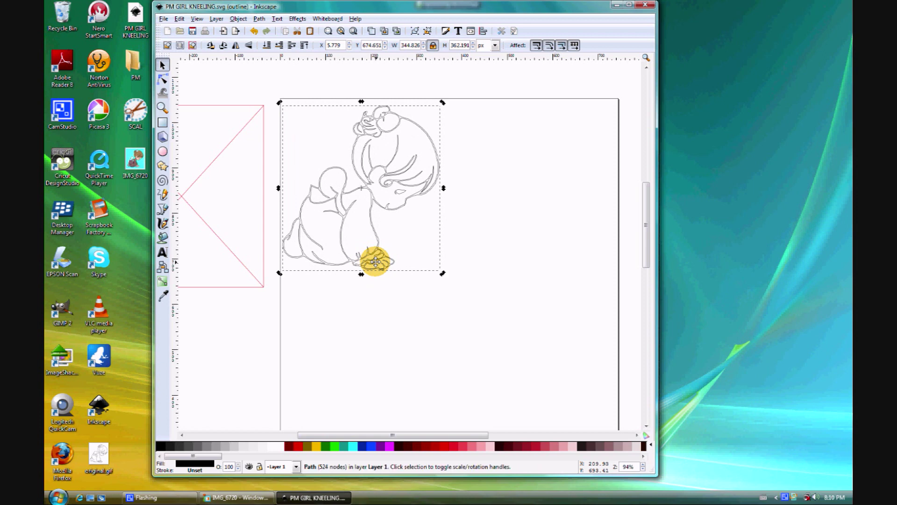
pyautogui.click(259, 19)
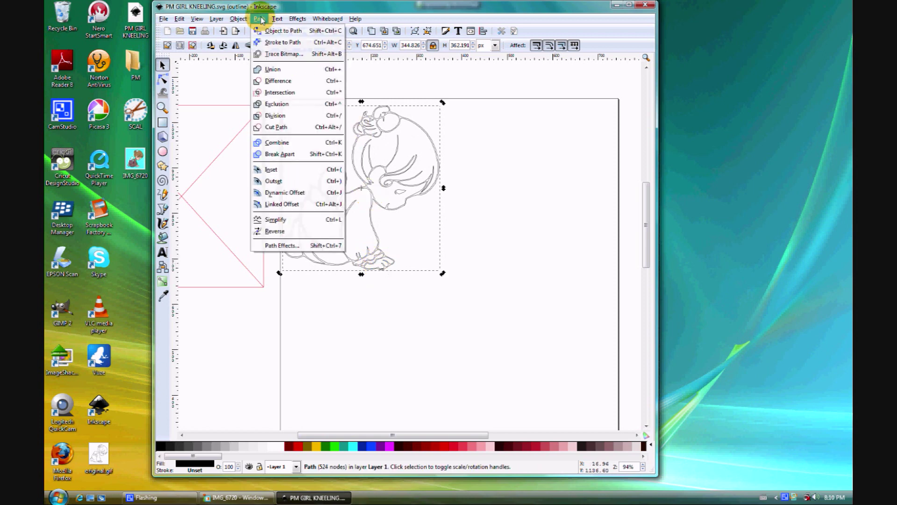
pyautogui.click(274, 159)
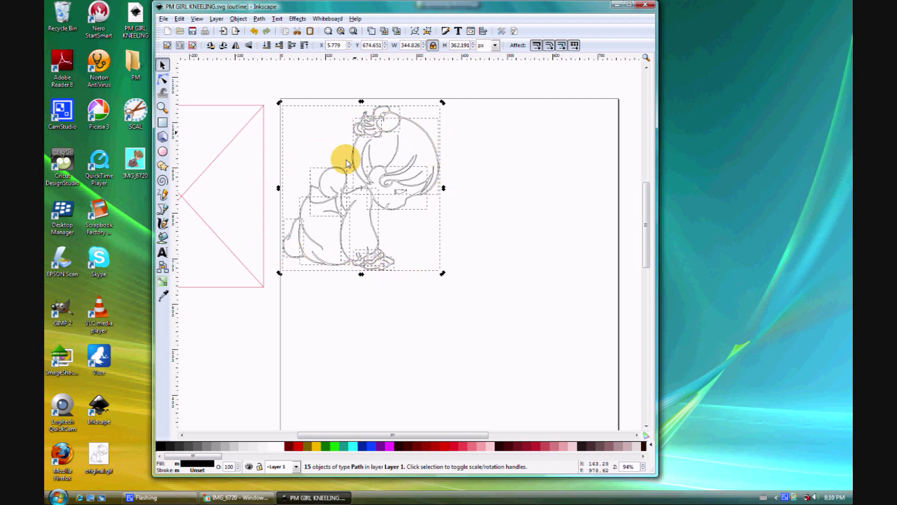
pyautogui.click(499, 190)
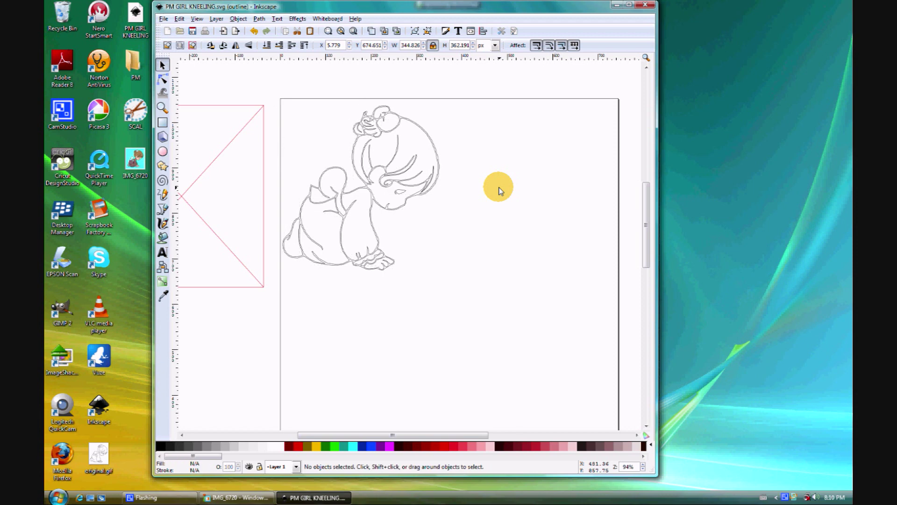
# - Select the body outline piece, undoing an accidental move of the leg piece
pyautogui.click(365, 182)
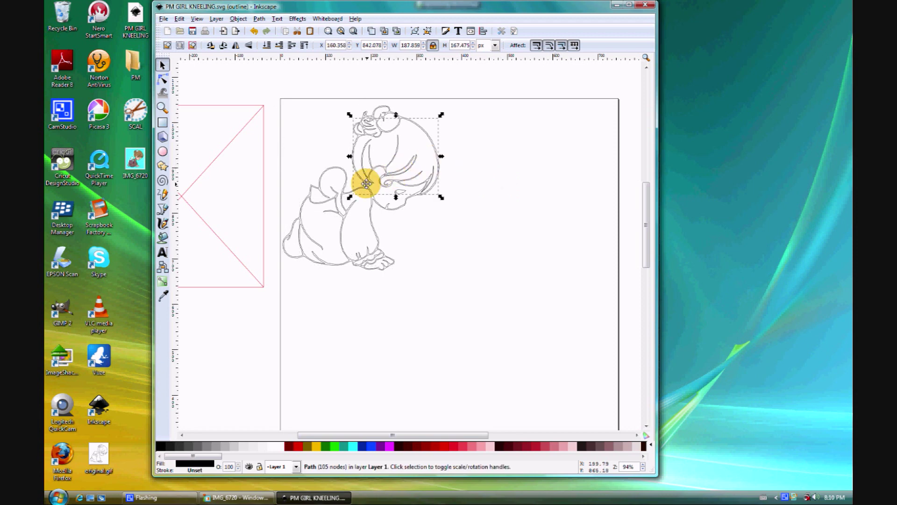
pyautogui.click(339, 190)
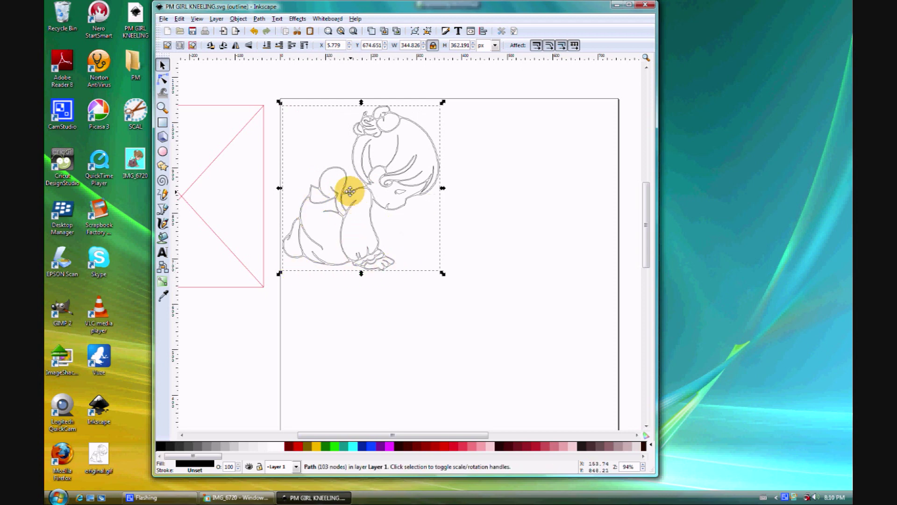
pyautogui.press('+')
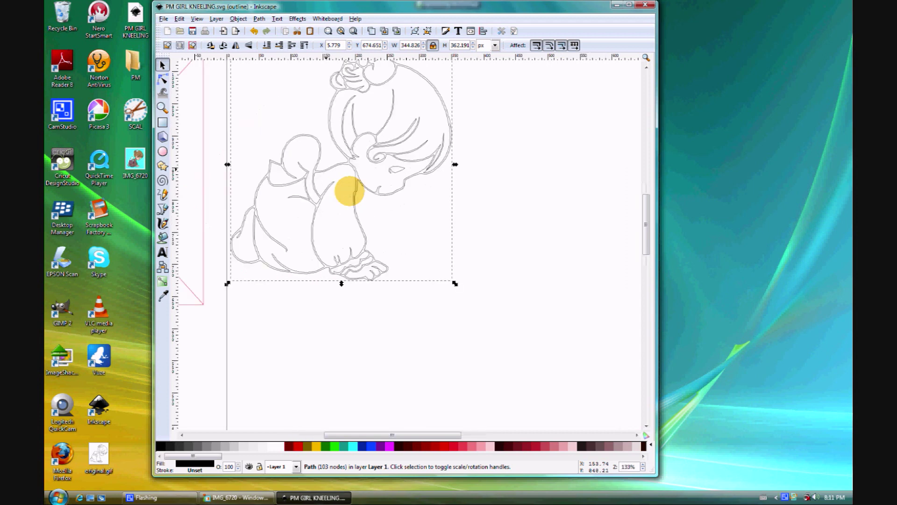
pyautogui.moveTo(320, 169)
pyautogui.mouseDown()
pyautogui.moveTo(335, 150)
pyautogui.moveTo(354, 152)
pyautogui.moveTo(327, 172)
pyautogui.mouseUp()
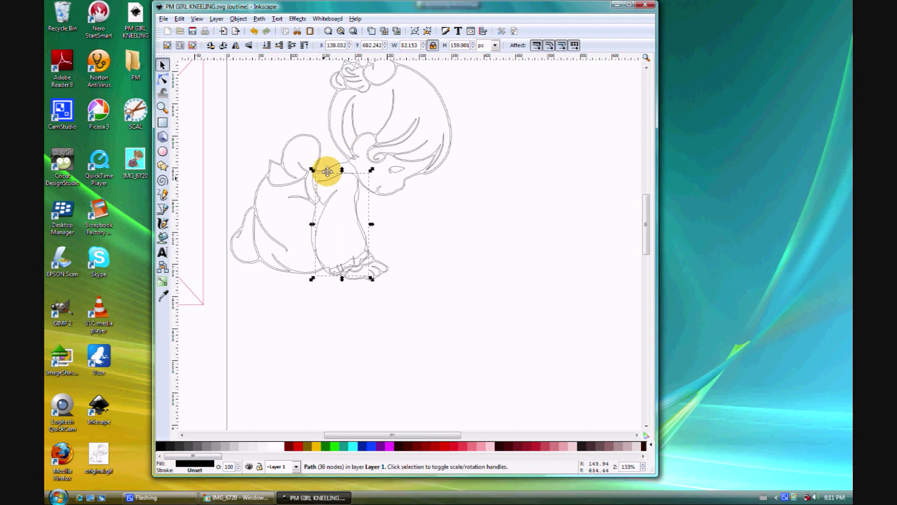
pyautogui.click(179, 19)
pyautogui.click(179, 31)
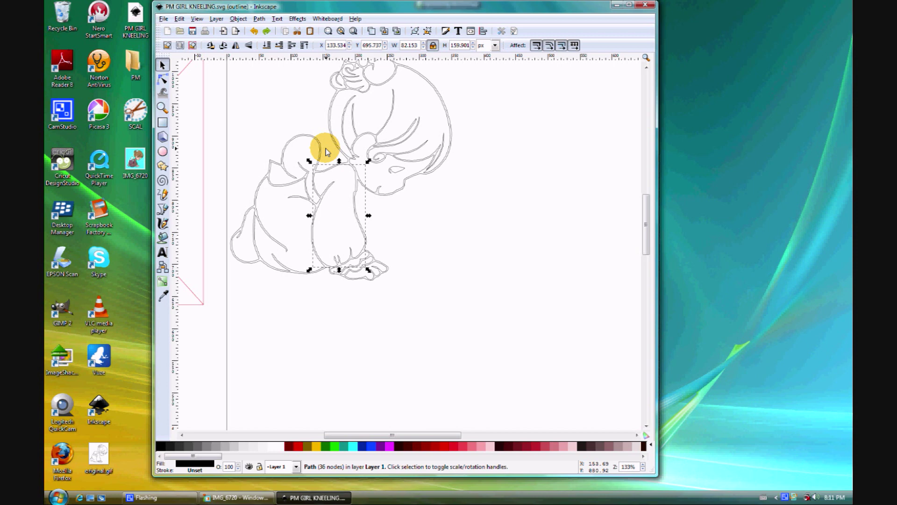
# - Drag the 103-node body outline path to the empty right side of the page
pyautogui.press('+')
pyautogui.press('+')
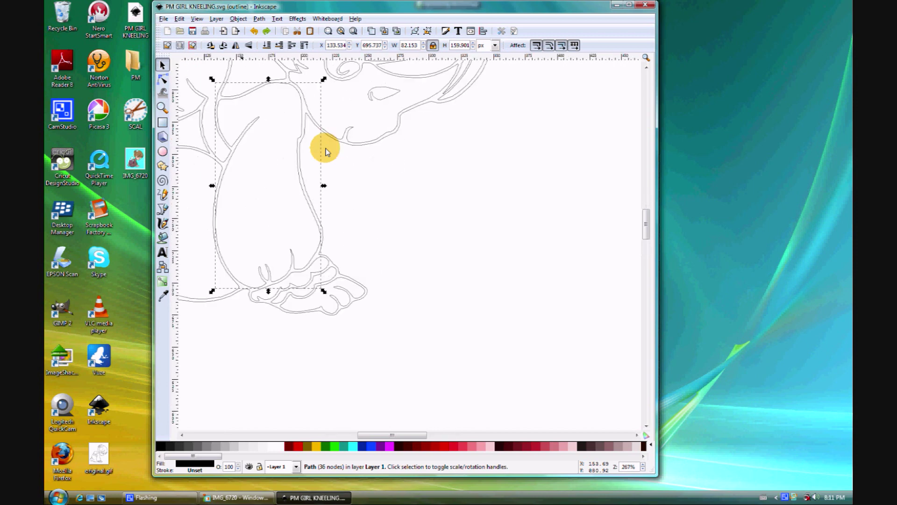
pyautogui.press('+')
pyautogui.scroll(1, 315, 142)
pyautogui.click(317, 141)
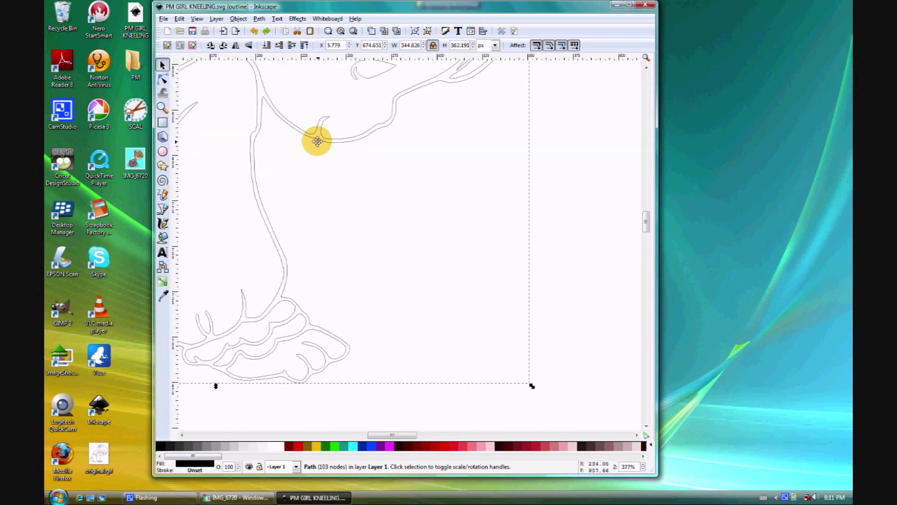
pyautogui.moveTo(317, 141); pyautogui.dragTo(551, 190)
pyautogui.press('-')
pyautogui.press('-')
pyautogui.press('-')
pyautogui.press('-')
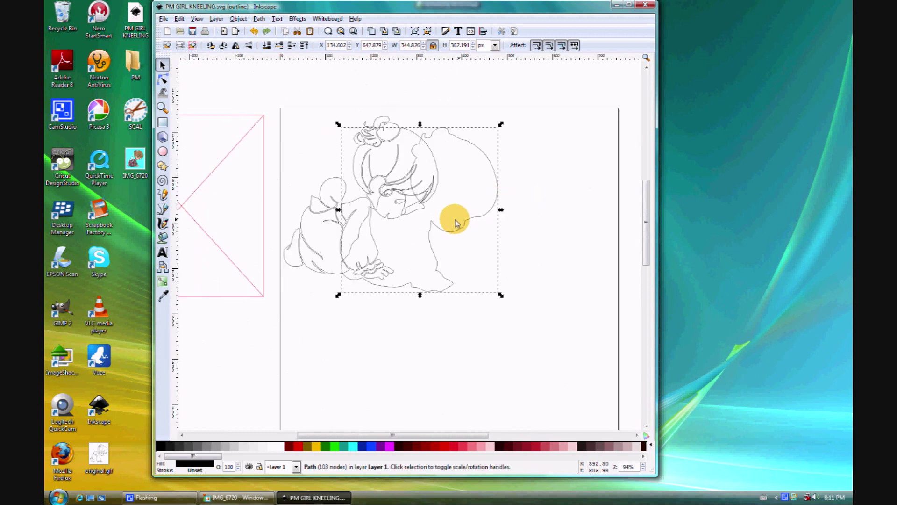
pyautogui.moveTo(445, 229); pyautogui.dragTo(551, 216)
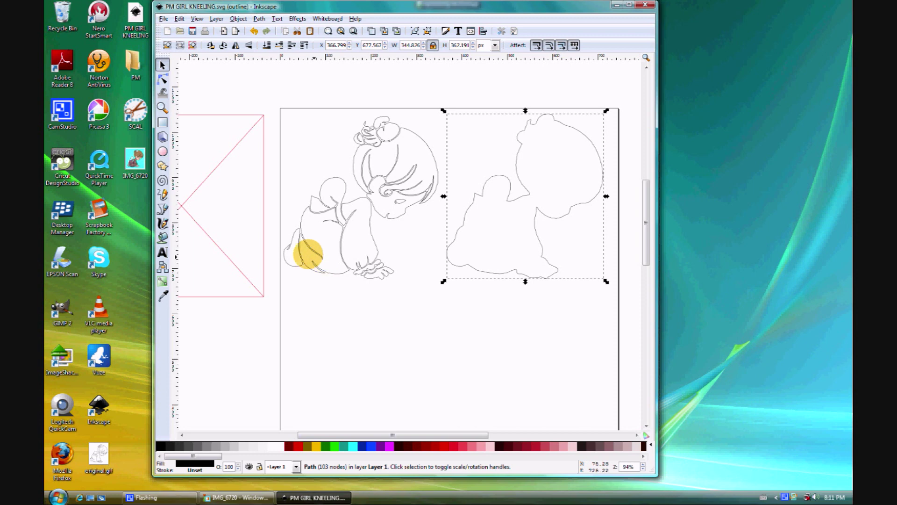
pyautogui.scroll(1, 295, 252)
pyautogui.scroll(1, 293, 254)
pyautogui.scroll(1, 267, 253)
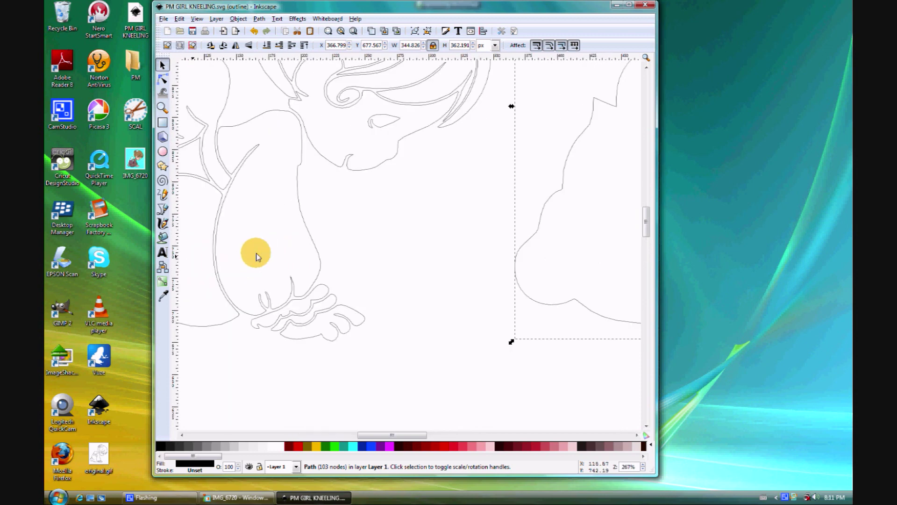
pyautogui.moveTo(371, 435); pyautogui.dragTo(346, 437)
pyautogui.scroll(5, 436, 321)
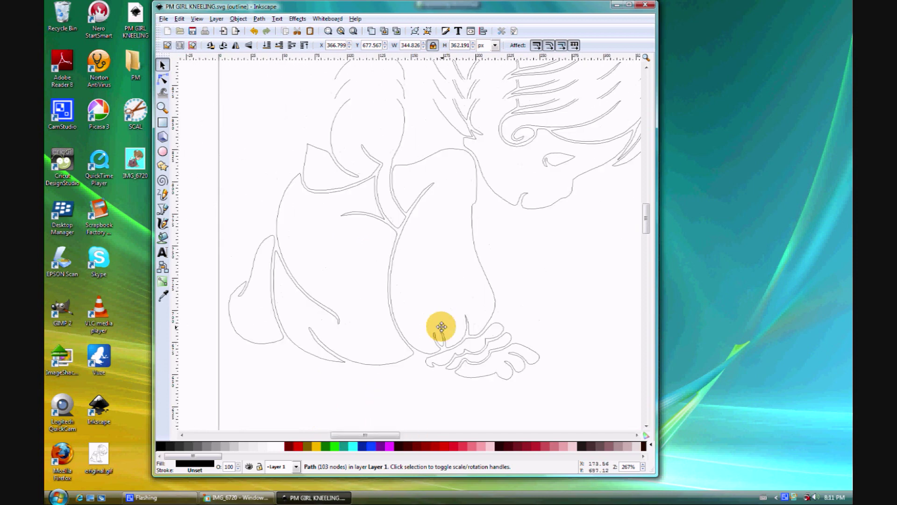
pyautogui.scroll(1, 643, 215)
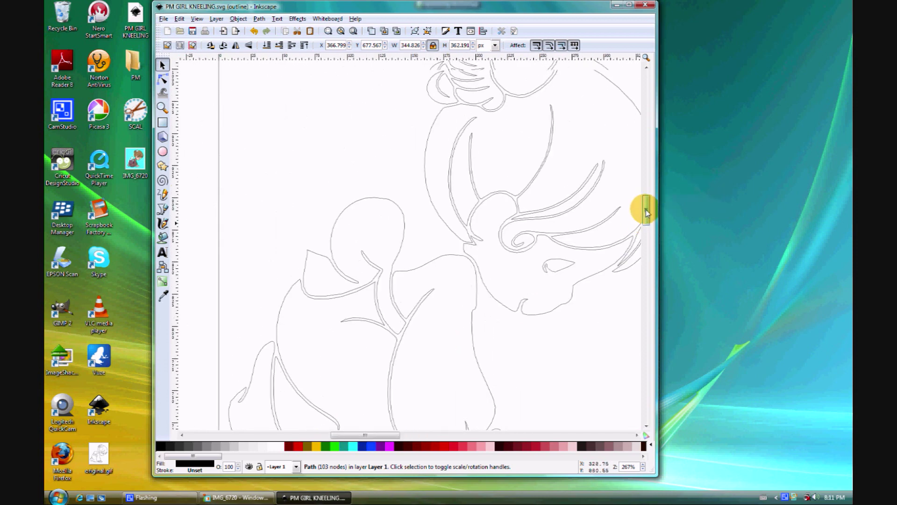
pyautogui.scroll(-1, 638, 214)
pyautogui.scroll(-1, 498, 326)
pyautogui.scroll(-1, 503, 354)
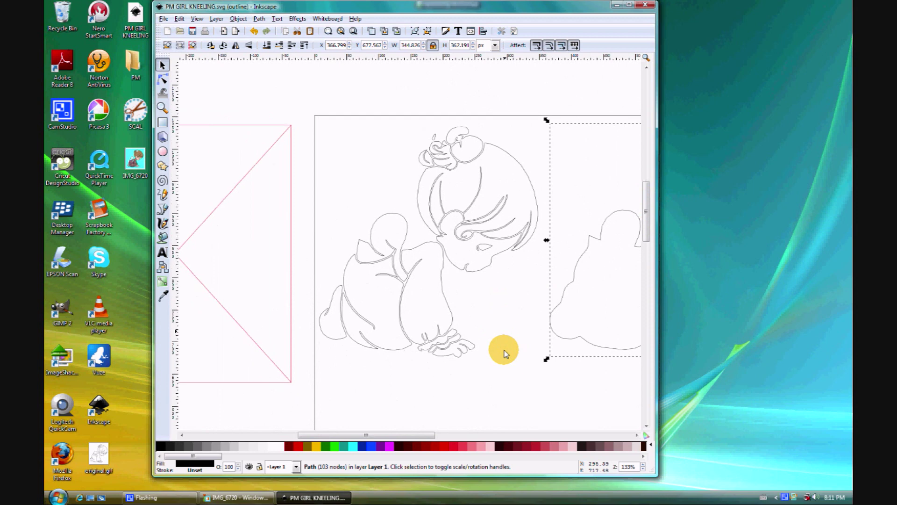
pyautogui.moveTo(648, 227); pyautogui.dragTo(647, 229)
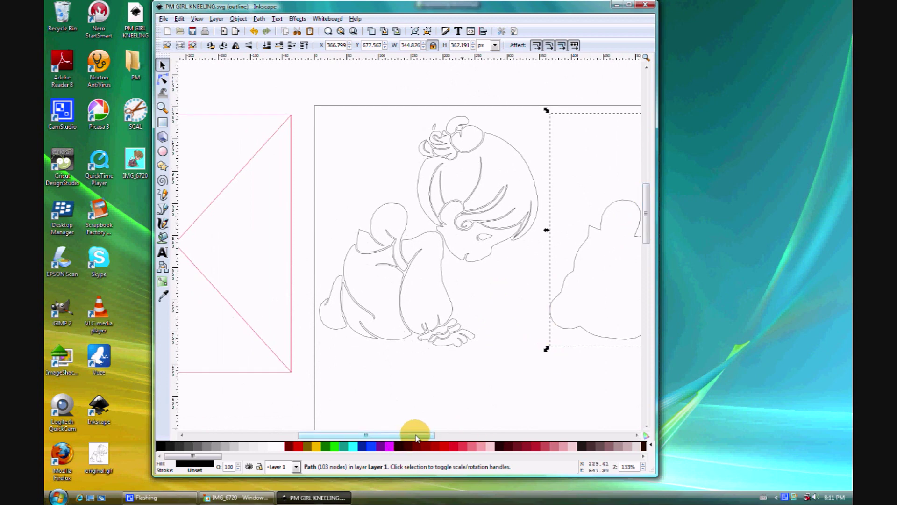
pyautogui.moveTo(416, 436); pyautogui.dragTo(440, 435)
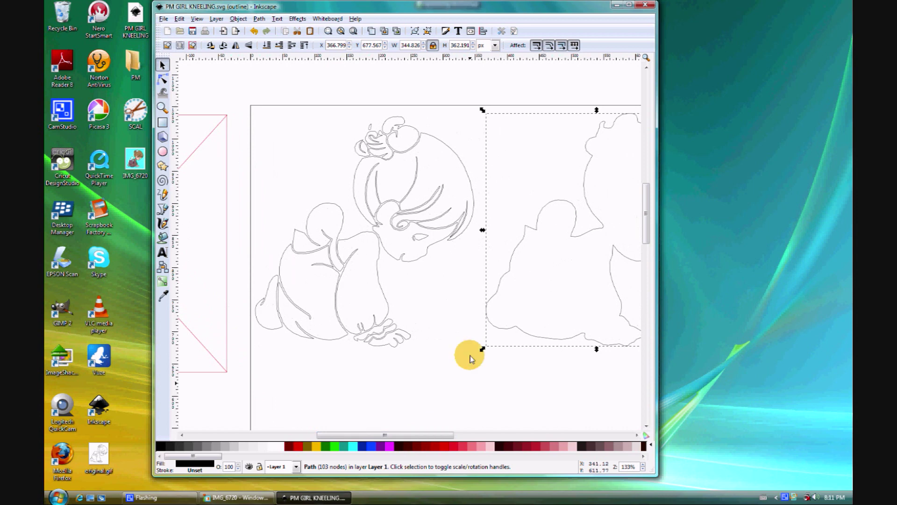
# - Drag the small 25-node hand piece down below the girl figure
pyautogui.click(399, 341)
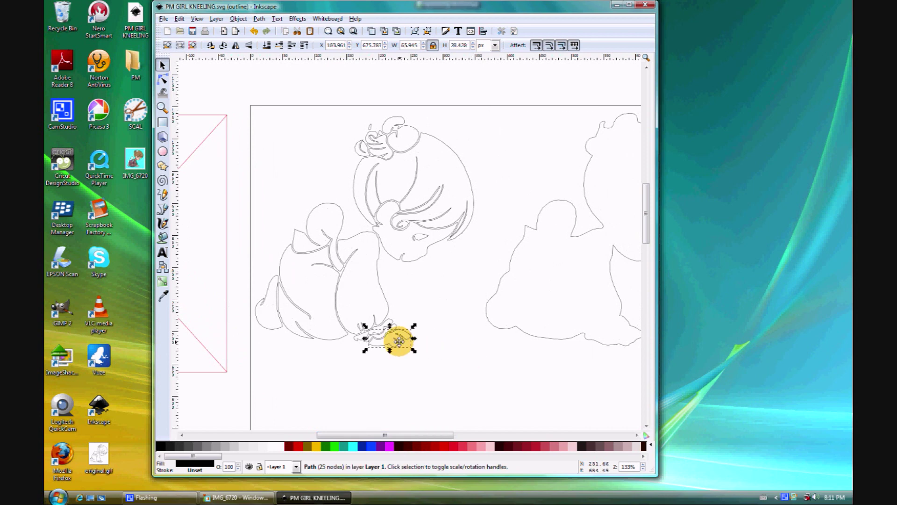
pyautogui.moveTo(398, 341); pyautogui.dragTo(449, 397)
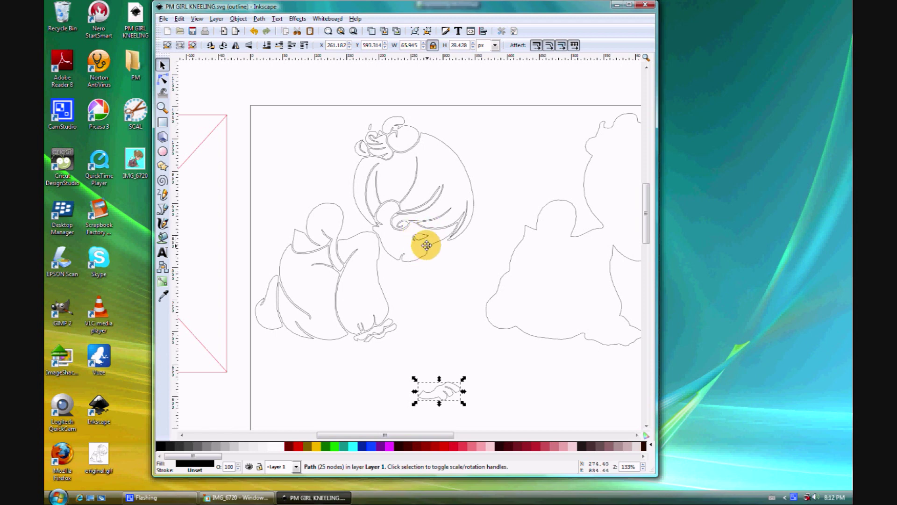
pyautogui.click(261, 20)
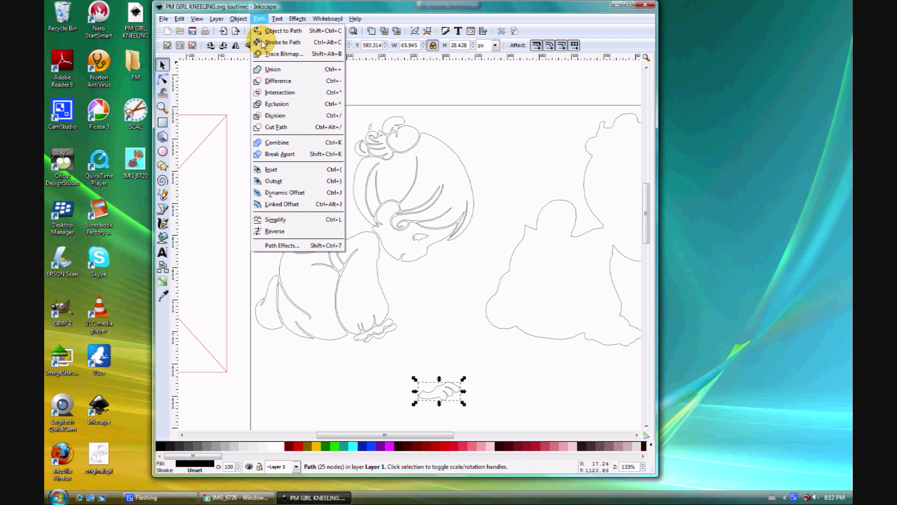
# - Combine the hand piece, then select the face outline plus the adjoining head piece for combining
pyautogui.click(273, 143)
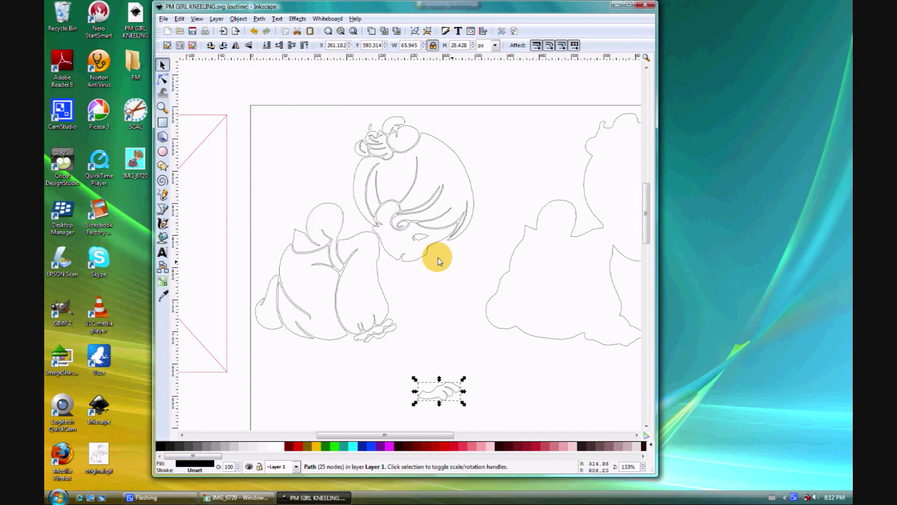
pyautogui.click(421, 256)
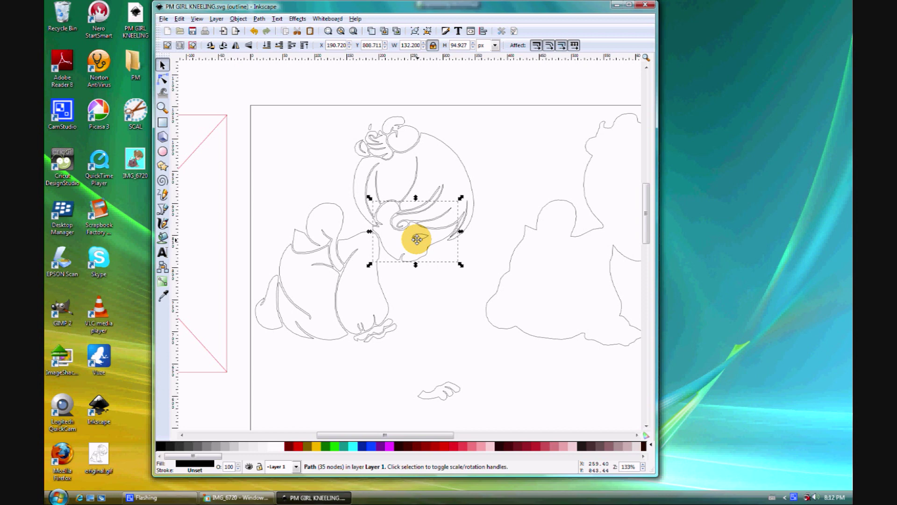
pyautogui.click(422, 287)
pyautogui.click(421, 256)
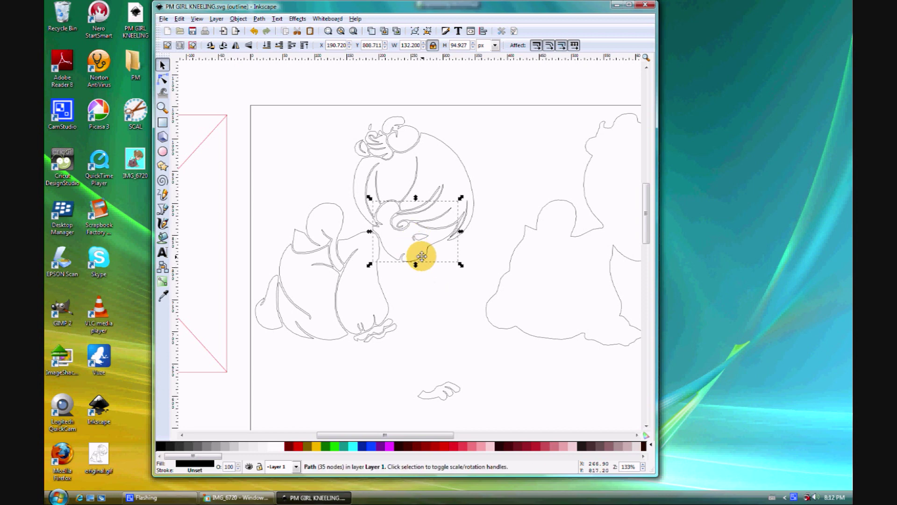
pyautogui.press('shift')
pyautogui.keyDown('shift'); pyautogui.click(422, 240); pyautogui.keyUp('shift')
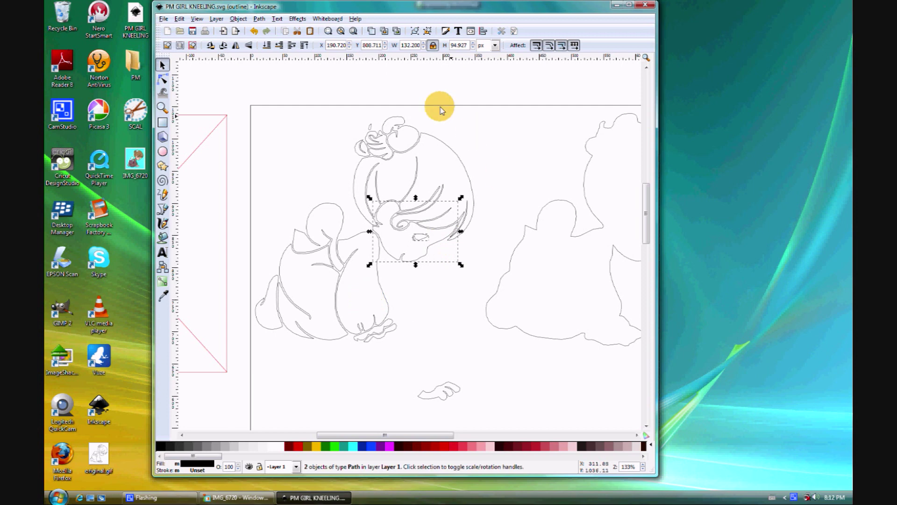
pyautogui.click(260, 21)
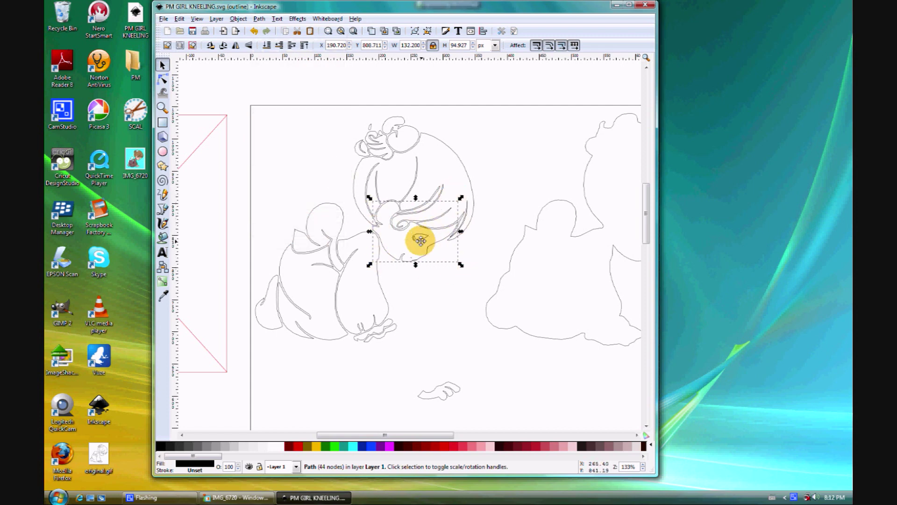
# - Combine the face and small hand pieces into one 69-node path placed at the page's lower right
pyautogui.moveTo(419, 243); pyautogui.dragTo(437, 417)
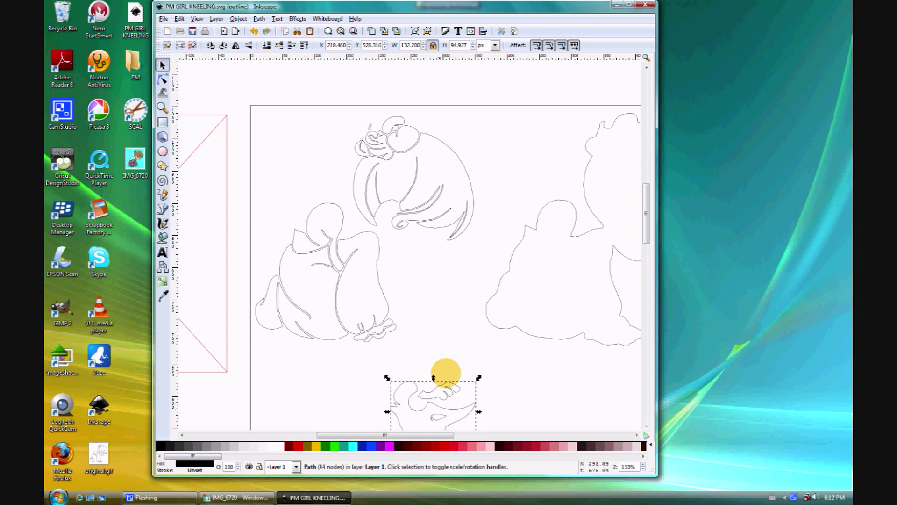
pyautogui.scroll(-1, 469, 337)
pyautogui.scroll(-1, 469, 338)
pyautogui.hotkey('ctrl', 'shift', 'k')
pyautogui.click(448, 351)
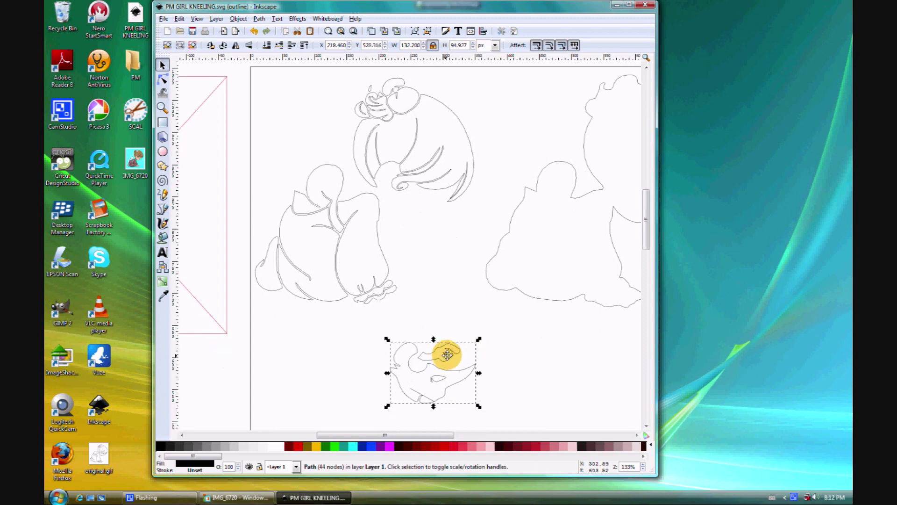
pyautogui.moveTo(447, 357); pyautogui.dragTo(450, 356)
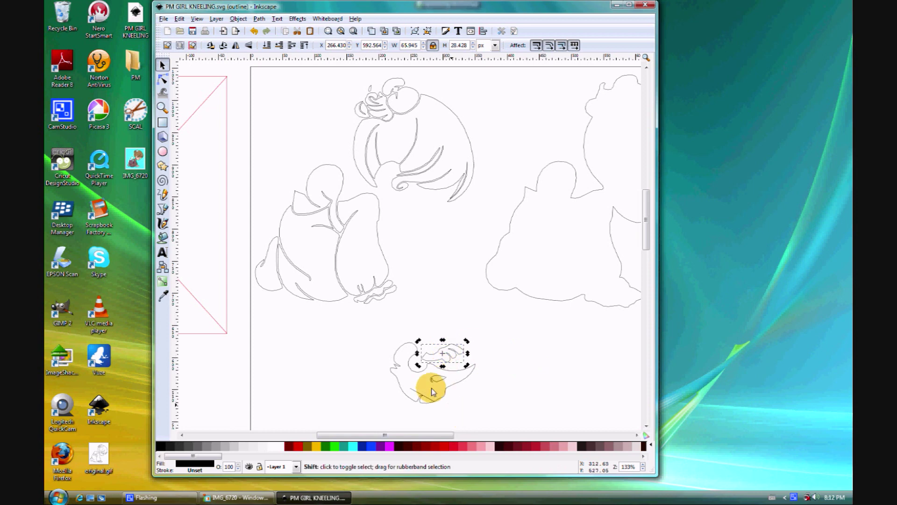
pyautogui.keyDown('shift'); pyautogui.click(447, 386); pyautogui.keyUp('shift')
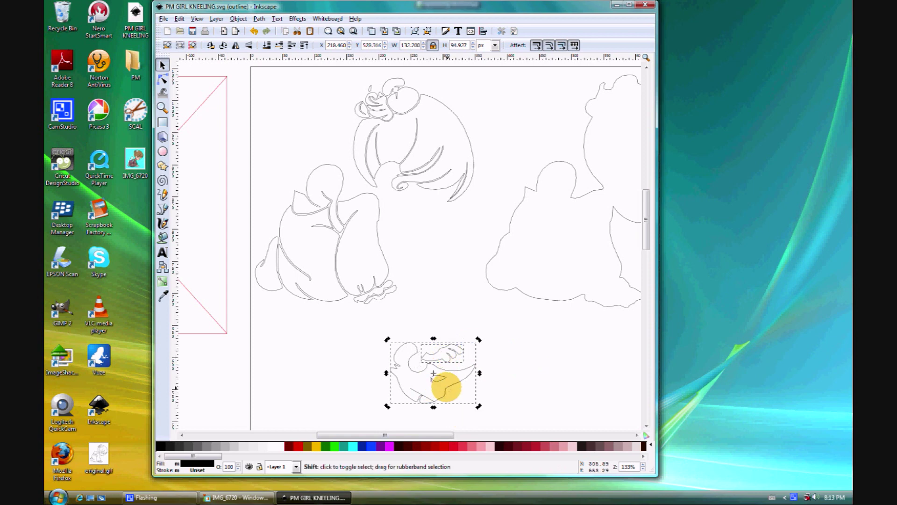
pyautogui.click(260, 19)
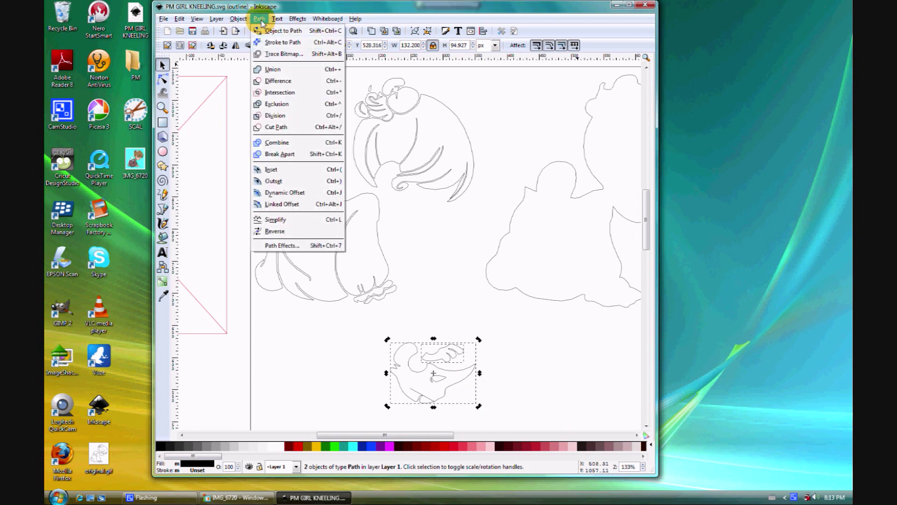
pyautogui.click(277, 142)
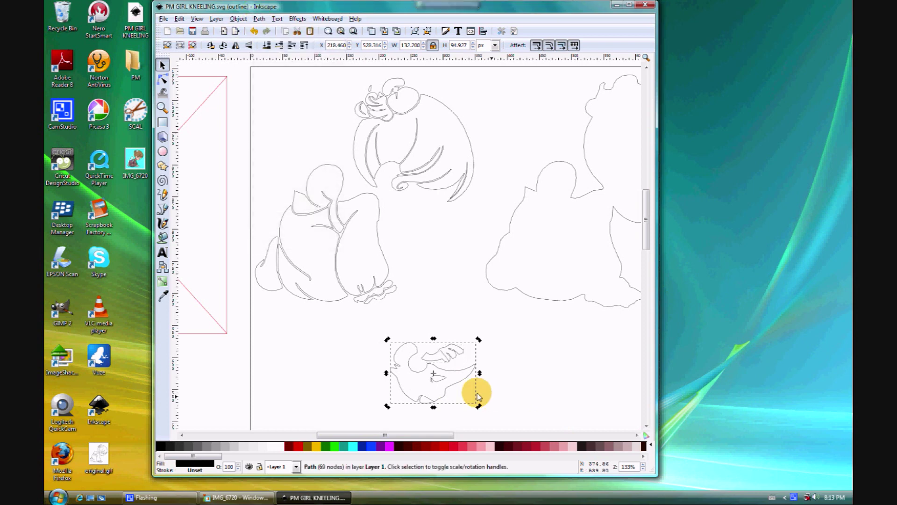
pyautogui.moveTo(435, 371); pyautogui.dragTo(574, 359)
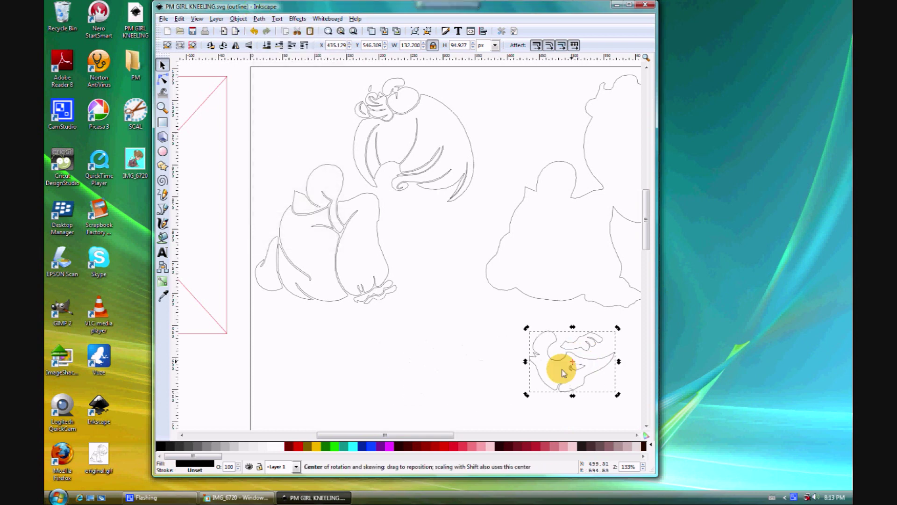
# - Combine the left and right dress pieces into one path and move it to the page bottom
pyautogui.click(308, 297)
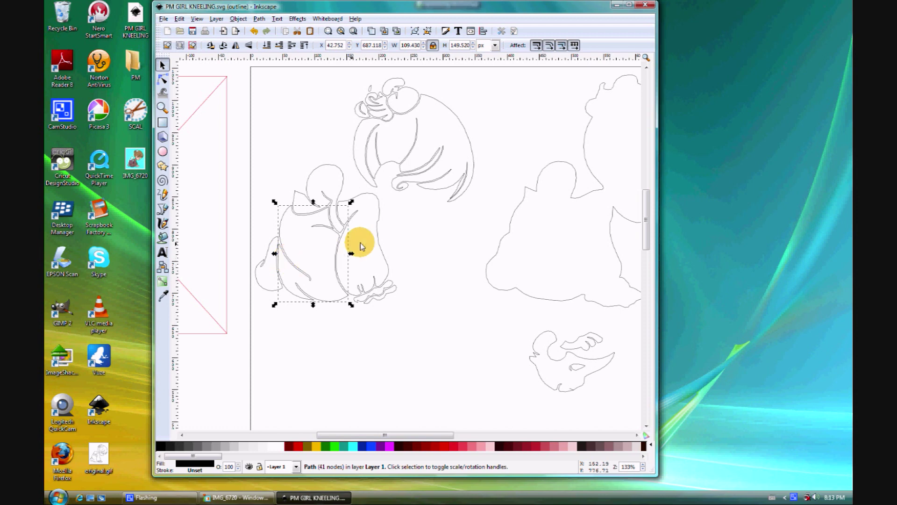
pyautogui.click(374, 238)
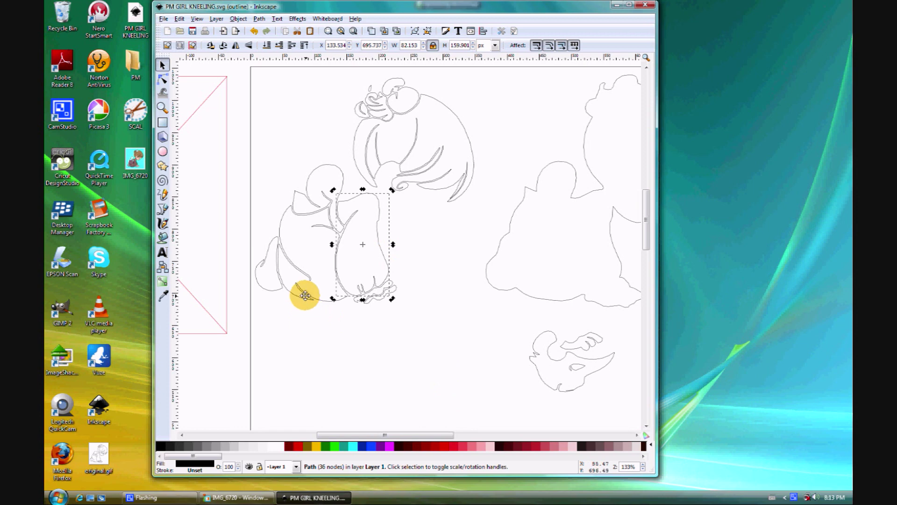
pyautogui.keyDown('shift'); pyautogui.click(305, 295); pyautogui.keyUp('shift')
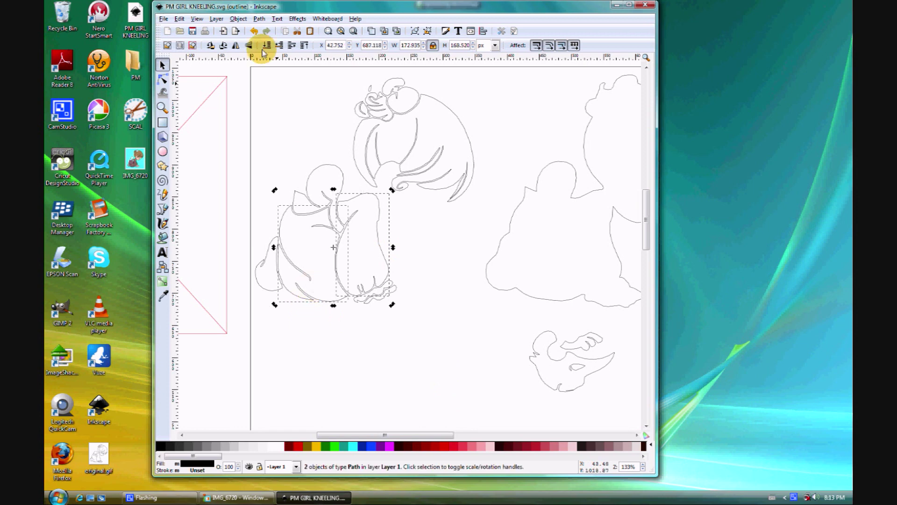
pyautogui.click(259, 19)
pyautogui.click(272, 149)
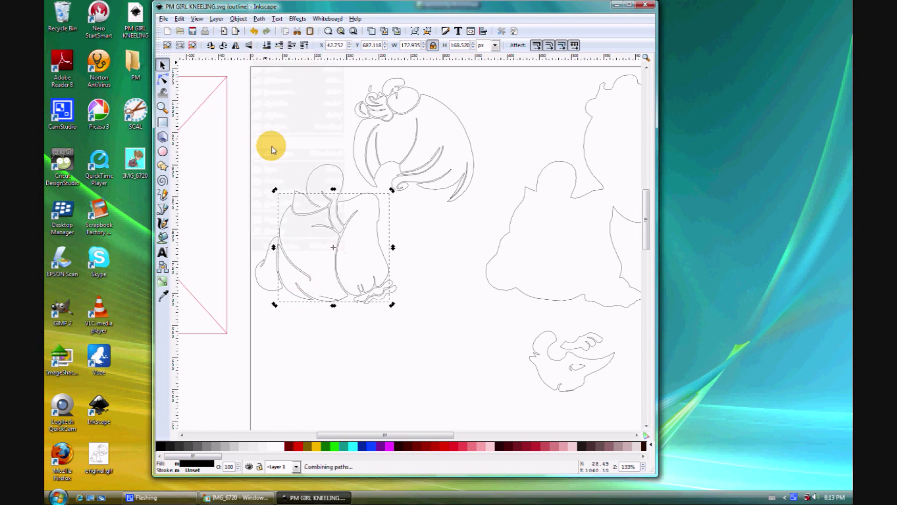
pyautogui.moveTo(334, 254); pyautogui.dragTo(332, 410)
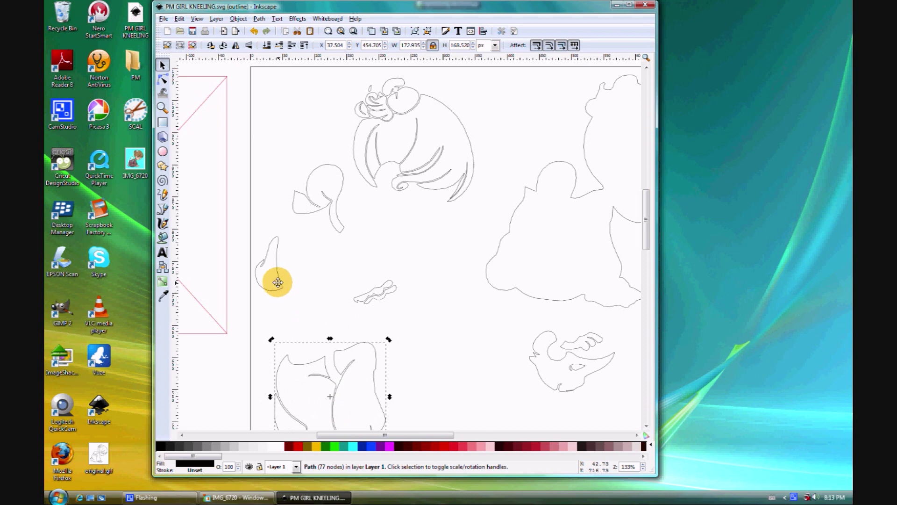
# - Move the small curved piece to the lower middle and shift the wavy piece slightly right
pyautogui.moveTo(278, 282); pyautogui.dragTo(486, 384)
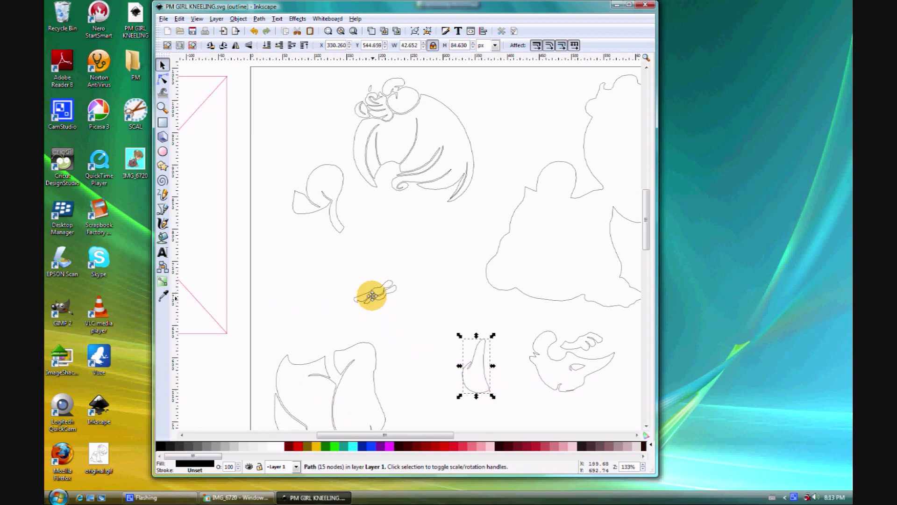
pyautogui.moveTo(375, 294); pyautogui.dragTo(377, 299)
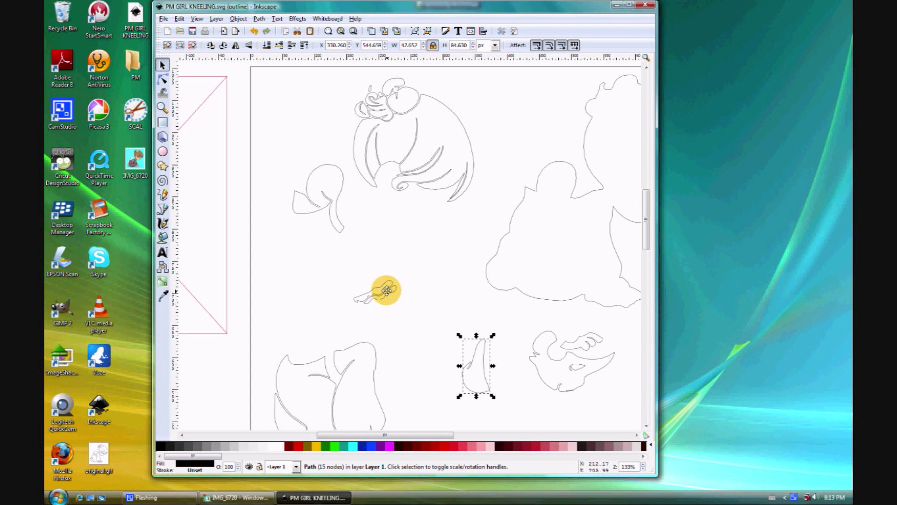
pyautogui.click(388, 286)
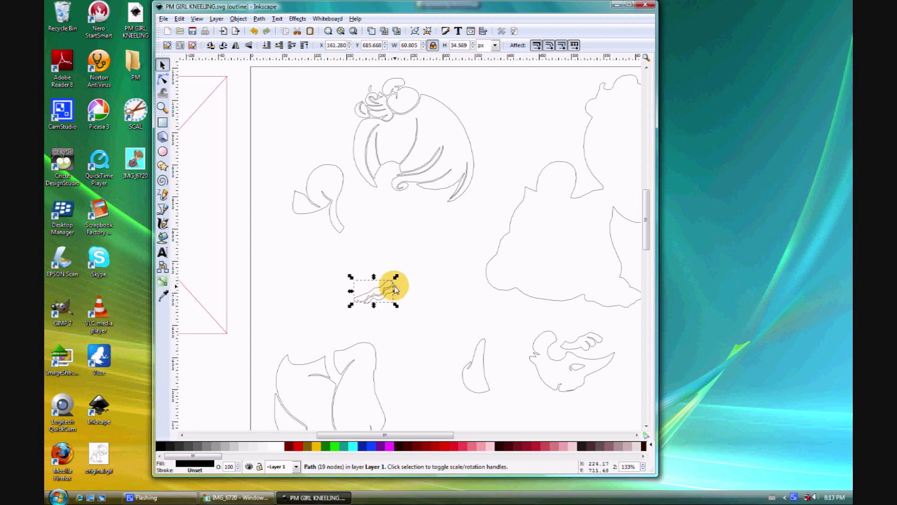
pyautogui.click(420, 296)
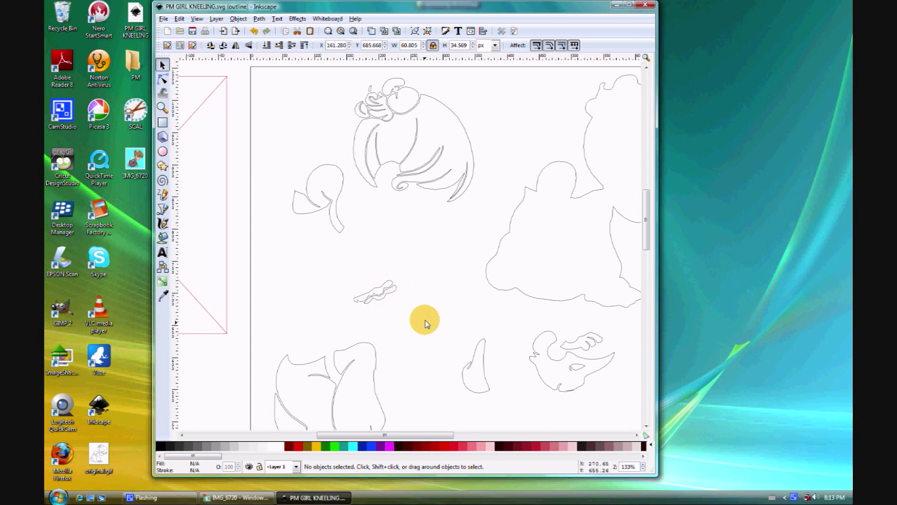
# - Combine the two wavy ruffle parts into a single path
pyautogui.moveTo(421, 317)
pyautogui.mouseDown()
pyautogui.moveTo(326, 310)
pyautogui.moveTo(330, 265)
pyautogui.mouseUp()
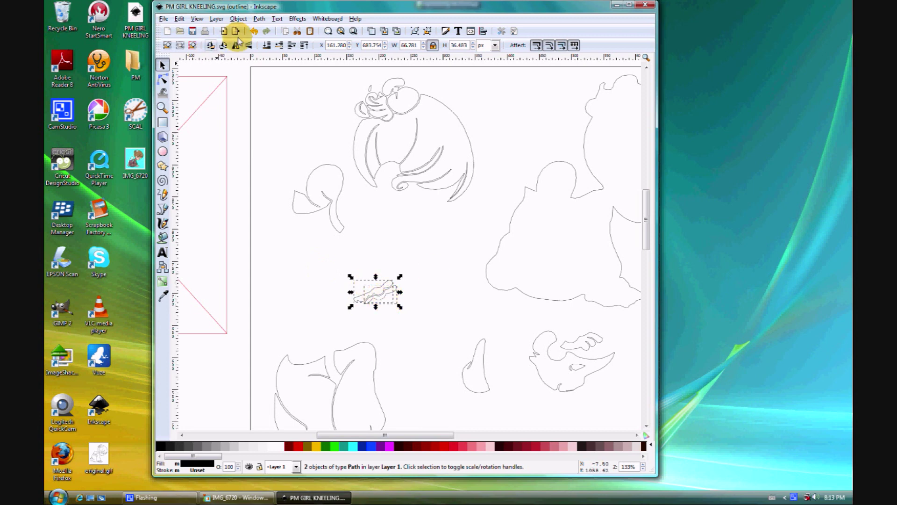
pyautogui.click(259, 19)
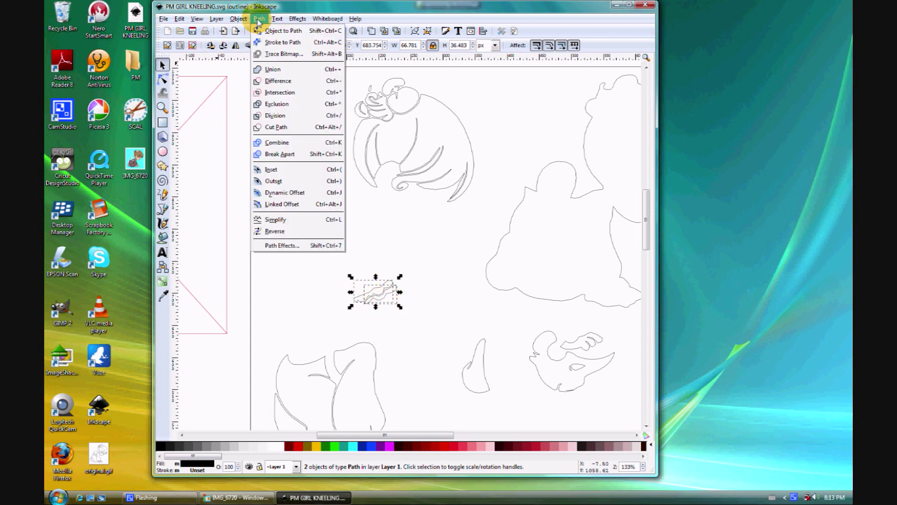
pyautogui.click(287, 143)
# - Move the ruffle piece right, the rounded arm piece left, and the head curl down-left
pyautogui.moveTo(385, 294); pyautogui.dragTo(458, 309)
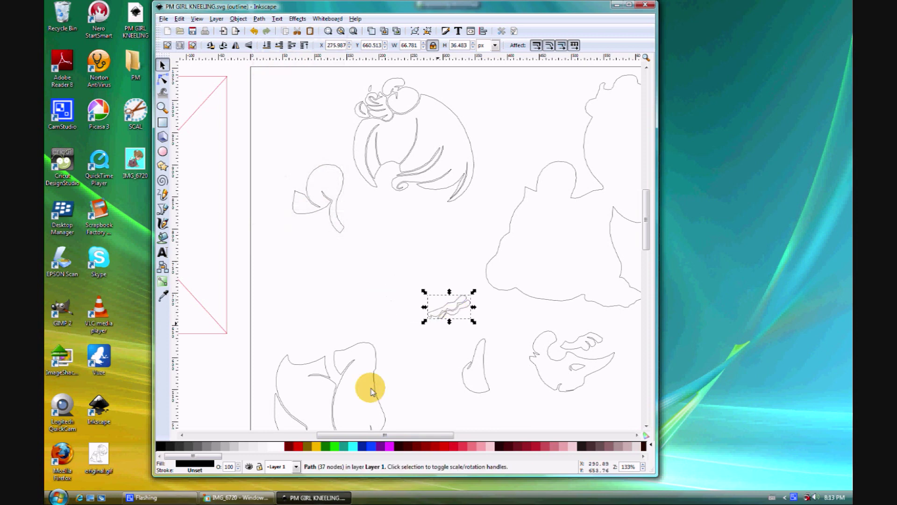
pyautogui.moveTo(328, 203); pyautogui.dragTo(301, 211)
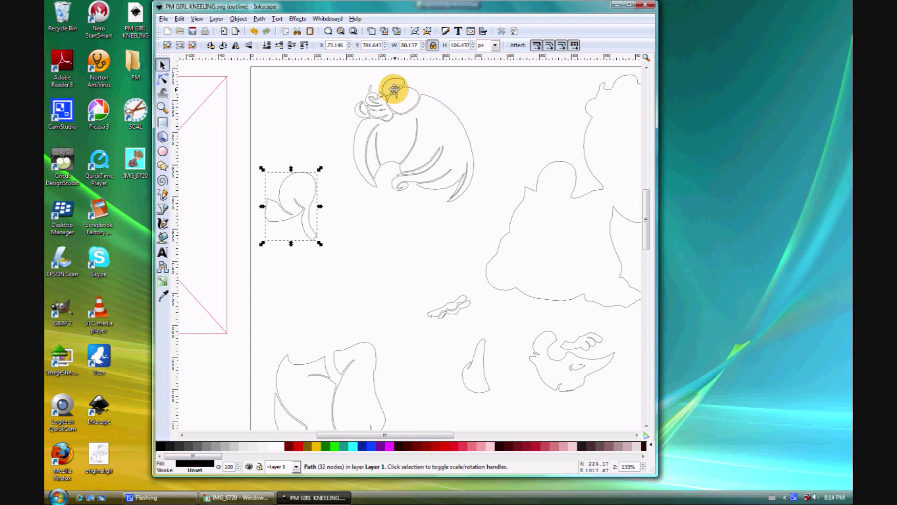
pyautogui.moveTo(395, 89); pyautogui.dragTo(330, 211)
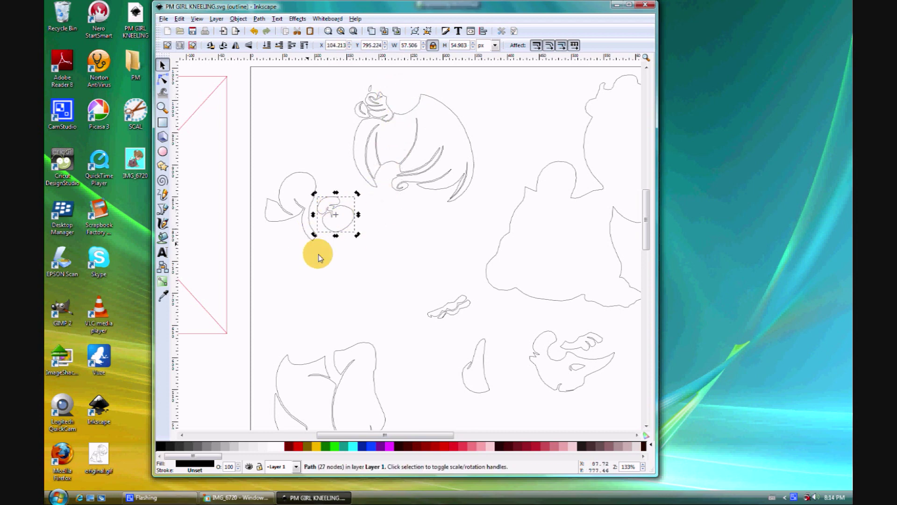
# - Combine the 32-node and 27-node bow pieces into one 59-node path and move it lower
pyautogui.keyDown('shift'); pyautogui.click(309, 174); pyautogui.keyUp('shift')
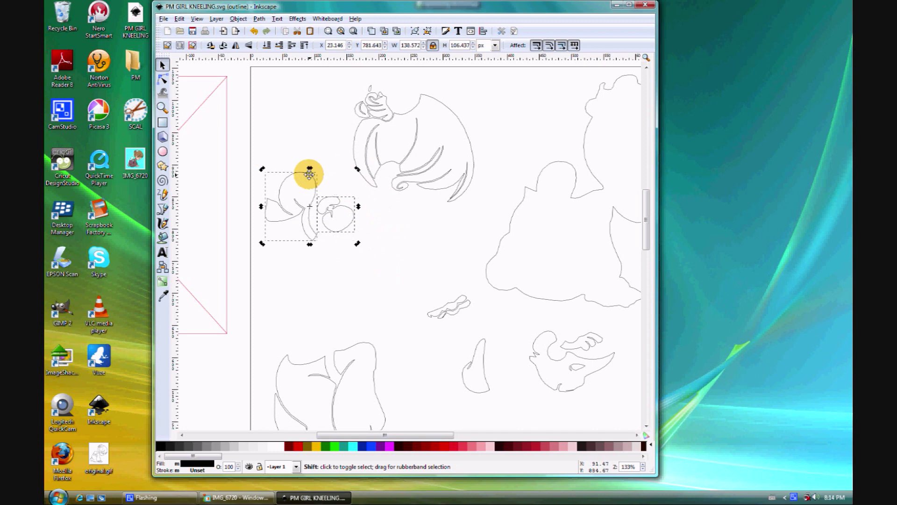
pyautogui.click(258, 18)
pyautogui.click(260, 136)
pyautogui.moveTo(300, 210); pyautogui.dragTo(300, 310)
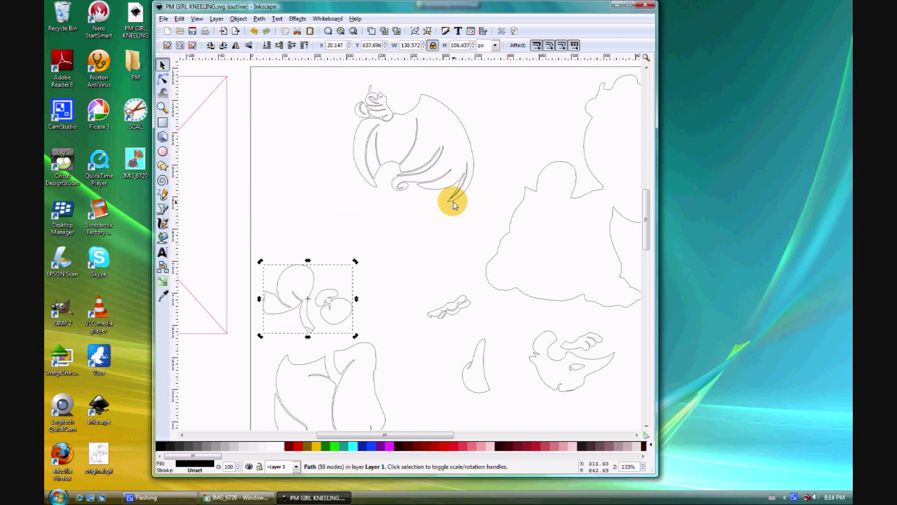
pyautogui.click(464, 140)
# - Merge the four hair parts, including the small hair bow, into one 164-node path and zoom out
pyautogui.keyDown('shift'); pyautogui.click(372, 90); pyautogui.keyUp('shift')
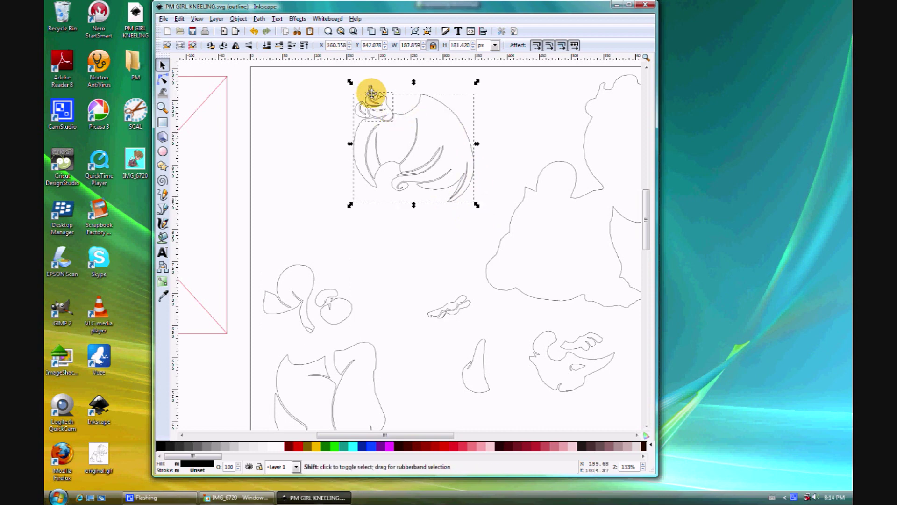
pyautogui.click(482, 215)
pyautogui.moveTo(483, 212); pyautogui.dragTo(328, 73)
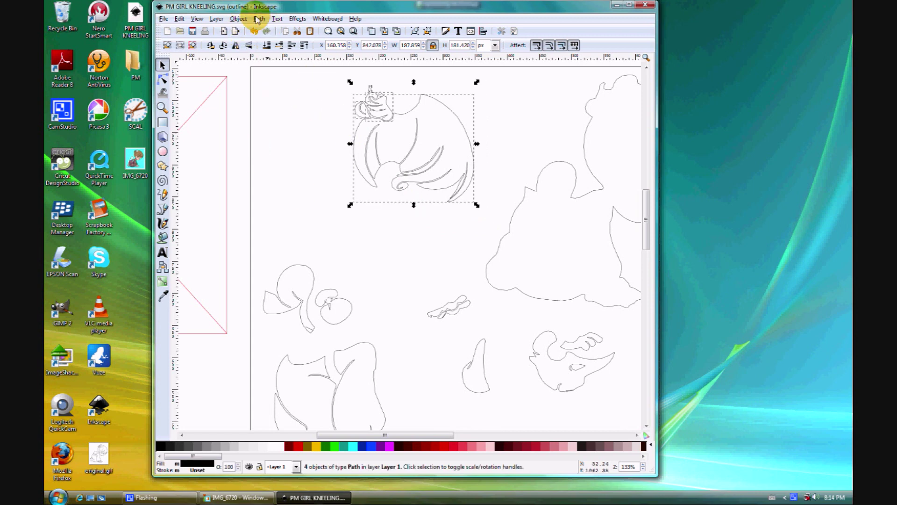
pyautogui.click(259, 18)
pyautogui.click(269, 144)
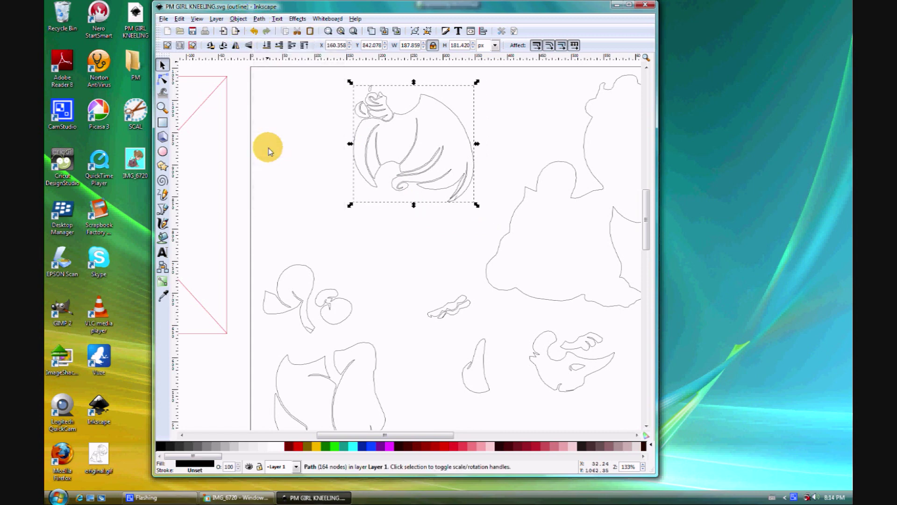
pyautogui.press('-')
pyautogui.press('-')
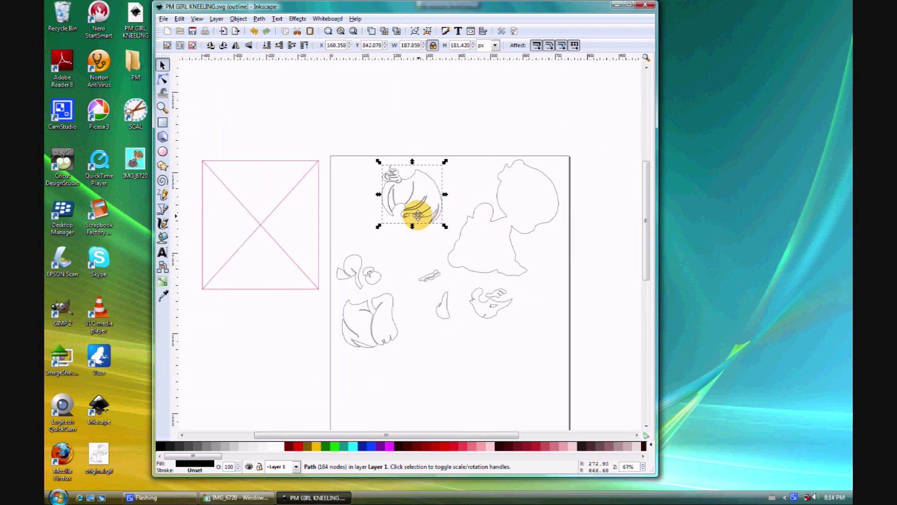
# - Reposition the hair and bows pieces and put the large body piece at the page's top-left
pyautogui.moveTo(414, 210); pyautogui.dragTo(521, 387)
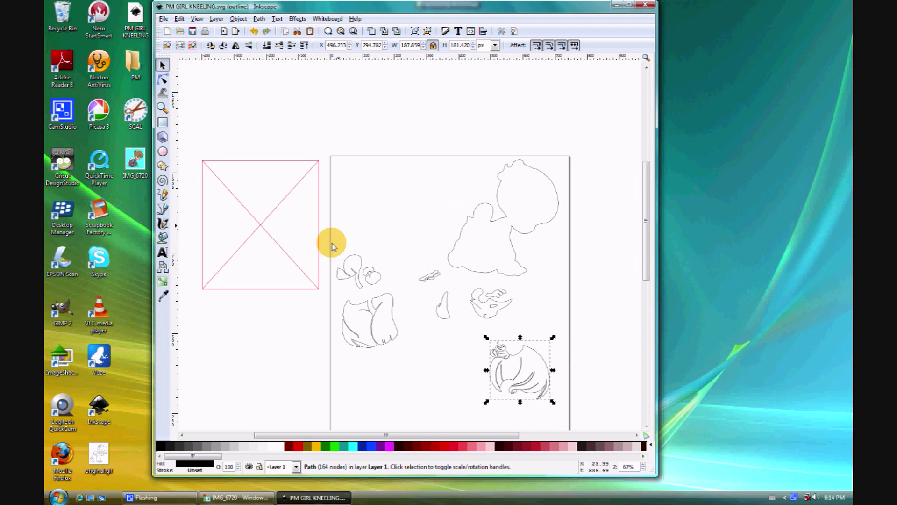
pyautogui.moveTo(380, 277); pyautogui.dragTo(468, 381)
pyautogui.moveTo(467, 268); pyautogui.dragTo(349, 265)
pyautogui.moveTo(430, 277); pyautogui.dragTo(495, 199)
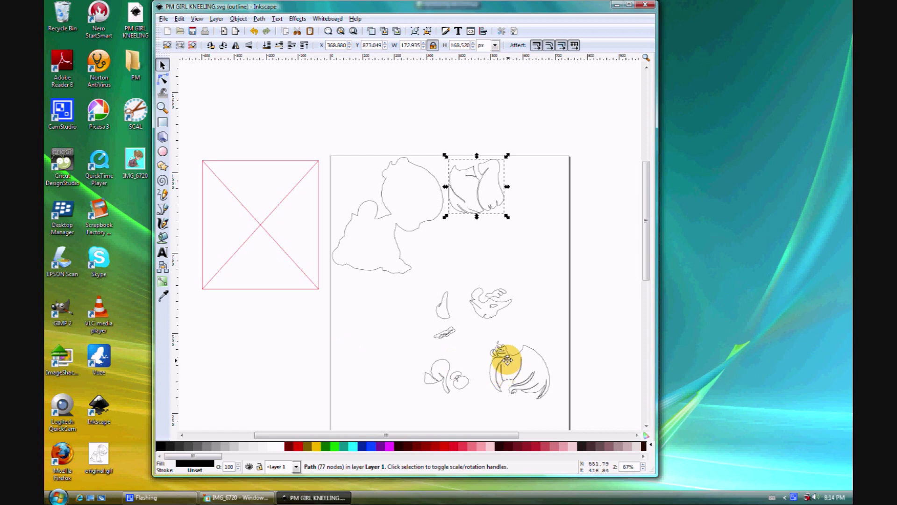
pyautogui.moveTo(507, 359); pyautogui.dragTo(465, 237)
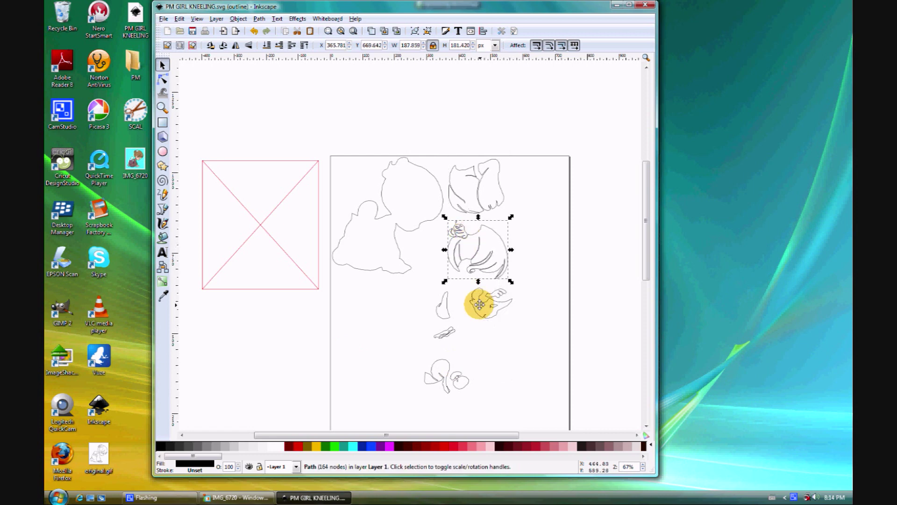
pyautogui.moveTo(476, 302); pyautogui.dragTo(345, 304)
# - Line up the face, shoe and cuffs pieces in a row below the body, then save
pyautogui.moveTo(441, 312); pyautogui.dragTo(398, 311)
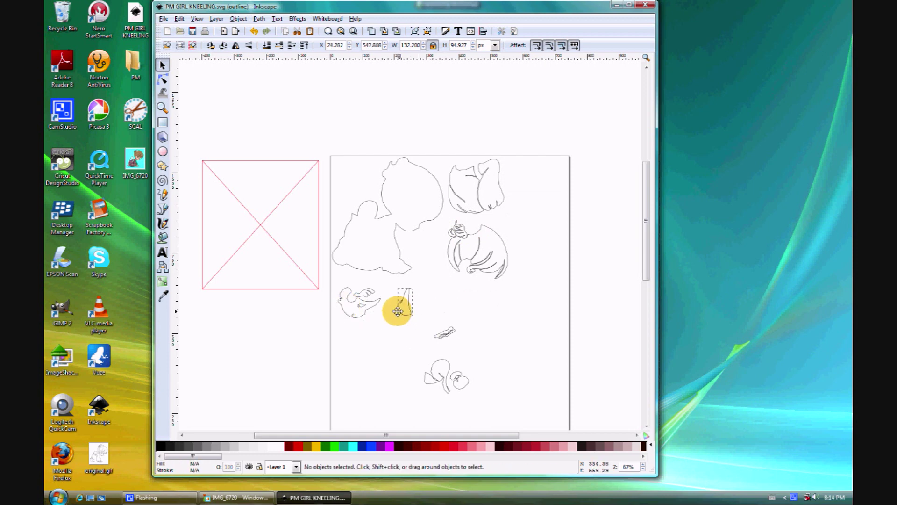
pyautogui.moveTo(445, 332); pyautogui.dragTo(438, 306)
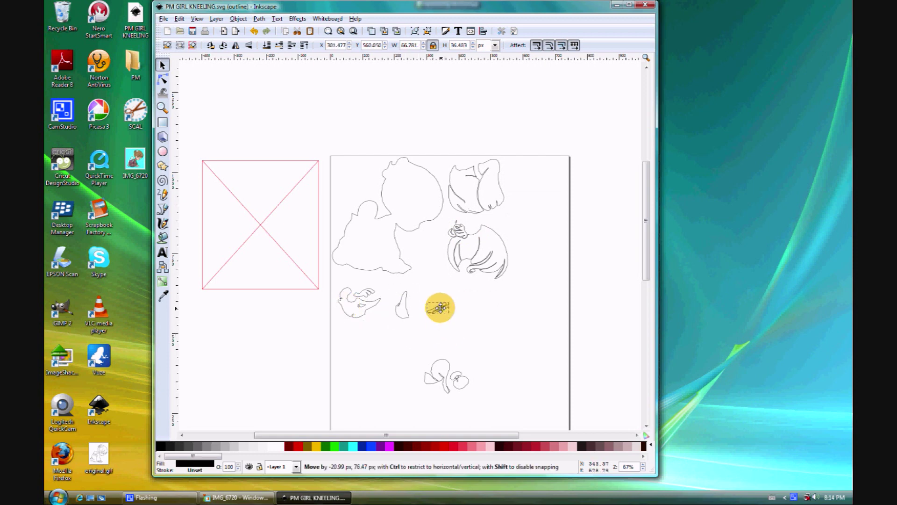
pyautogui.moveTo(456, 367)
pyautogui.mouseDown()
pyautogui.moveTo(481, 333)
pyautogui.moveTo(485, 304)
pyautogui.mouseUp()
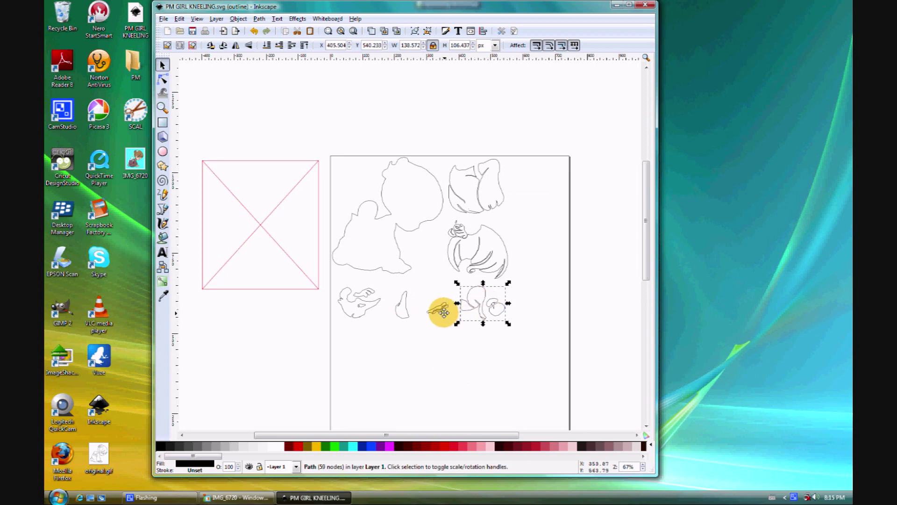
pyautogui.click(467, 265)
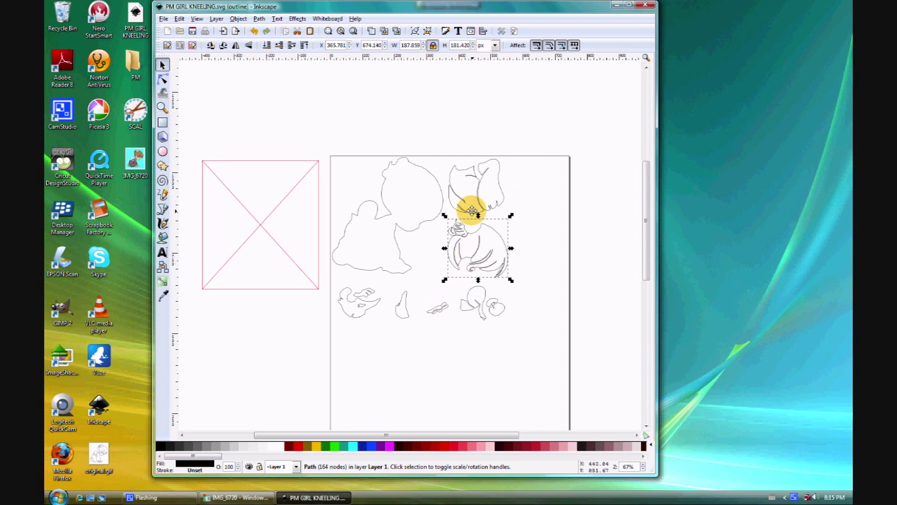
pyautogui.moveTo(466, 204); pyautogui.dragTo(472, 213)
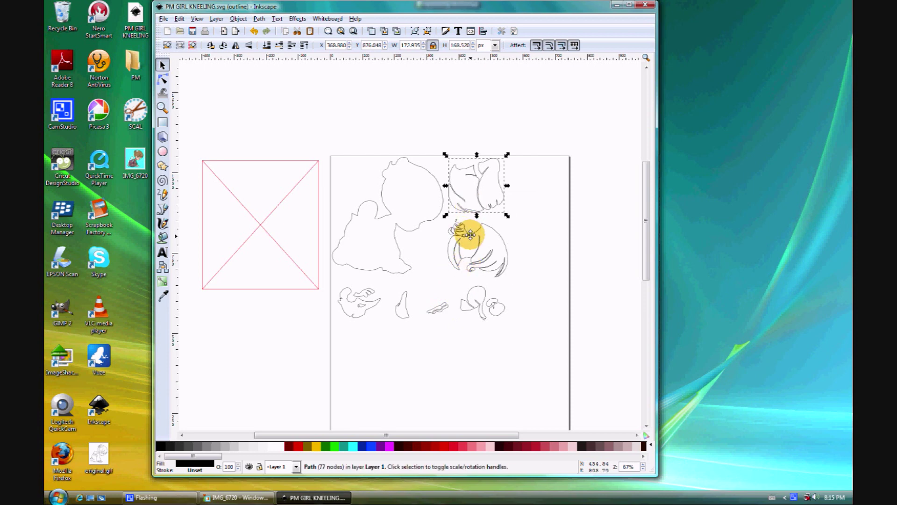
pyautogui.click(469, 230)
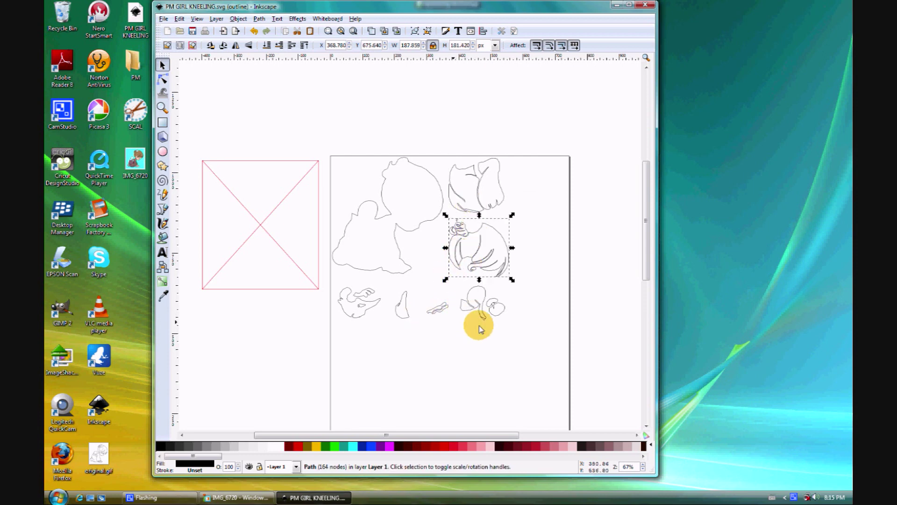
pyautogui.moveTo(430, 310); pyautogui.dragTo(428, 307)
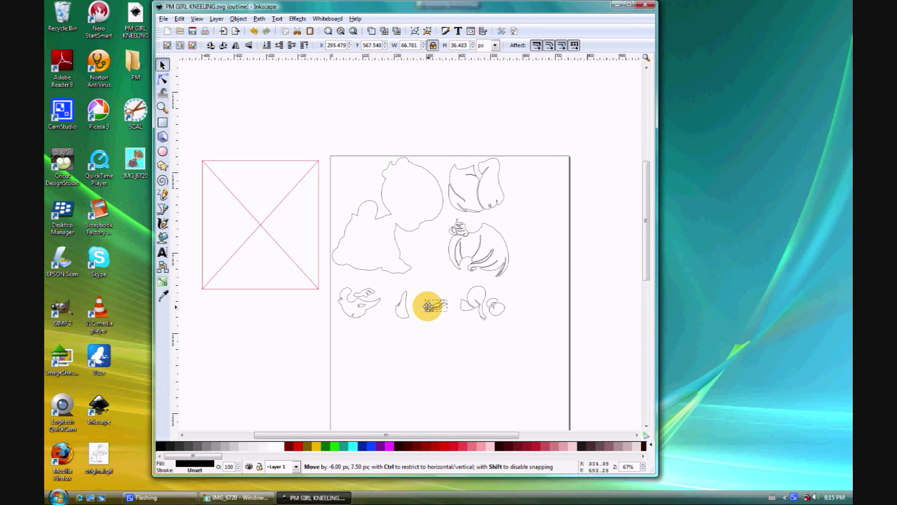
pyautogui.click(436, 351)
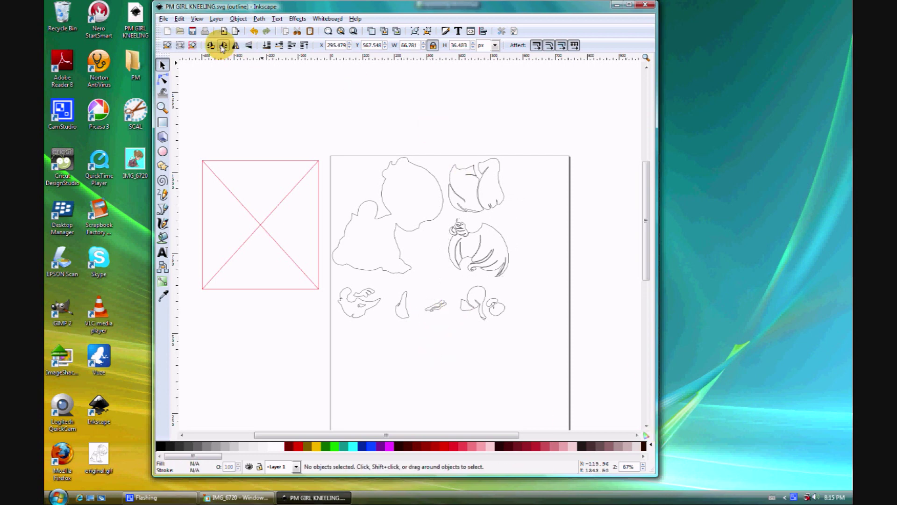
pyautogui.click(192, 32)
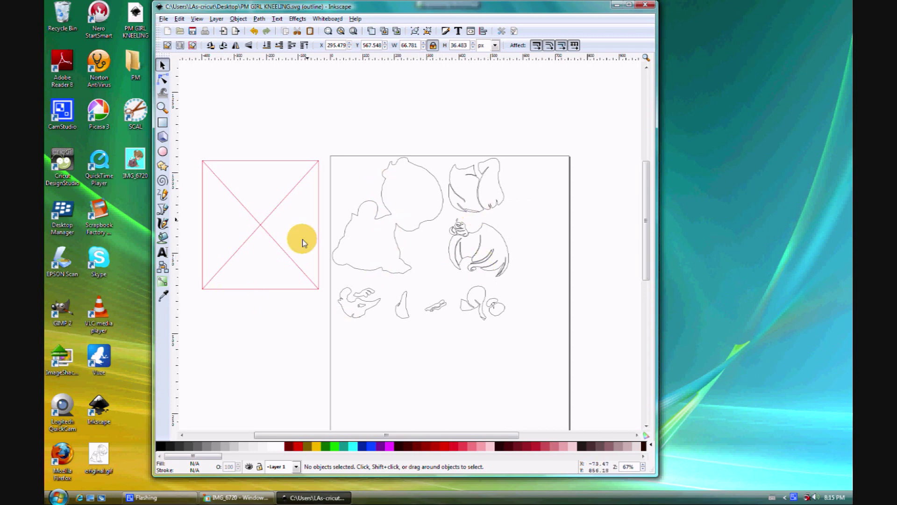
# - Add text labels BLACK BASE, DRESS, HAIR and FACE beside their pieces
pyautogui.click(163, 252)
pyautogui.click(341, 179)
pyautogui.write('BLACK BASE')
pyautogui.click(441, 156)
pyautogui.write('DIES')
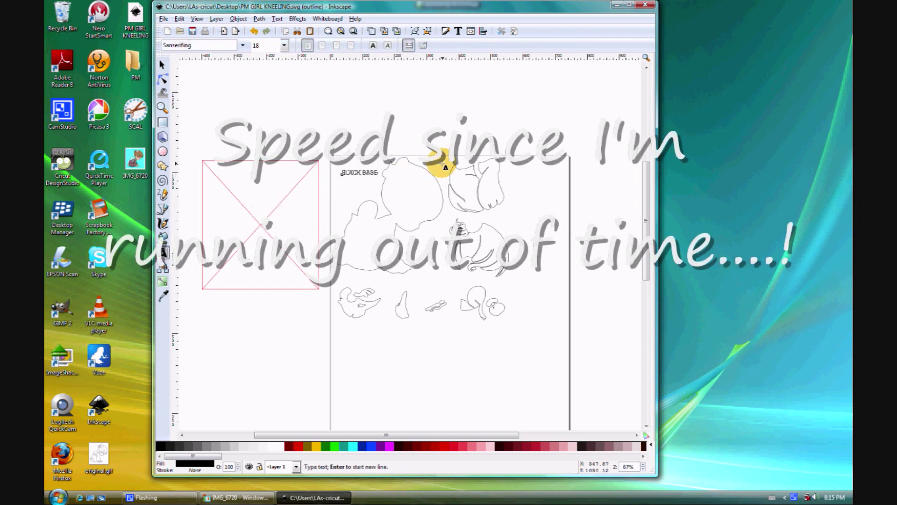
pyautogui.click(494, 222)
pyautogui.write('HAIR')
pyautogui.click(348, 329)
pyautogui.write('FACE')
# - Add SHOE, CUFFS and BOWS labels, shrinking BOWS to match the other labels
pyautogui.click(391, 327)
pyautogui.write('SHOE')
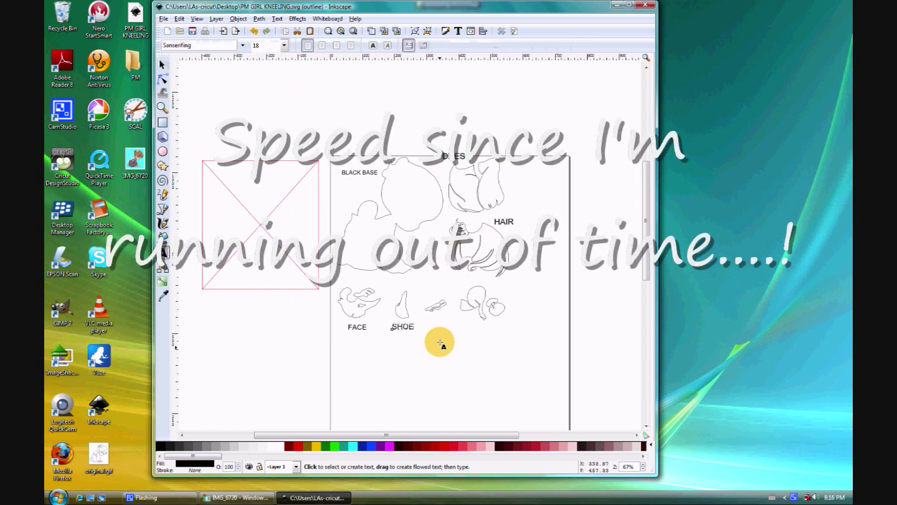
pyautogui.click(423, 324)
pyautogui.write('CUFFS')
pyautogui.click(470, 322)
pyautogui.write('BOWS')
pyautogui.click(162, 65)
pyautogui.click(490, 322)
pyautogui.moveTo(512, 330); pyautogui.dragTo(501, 332)
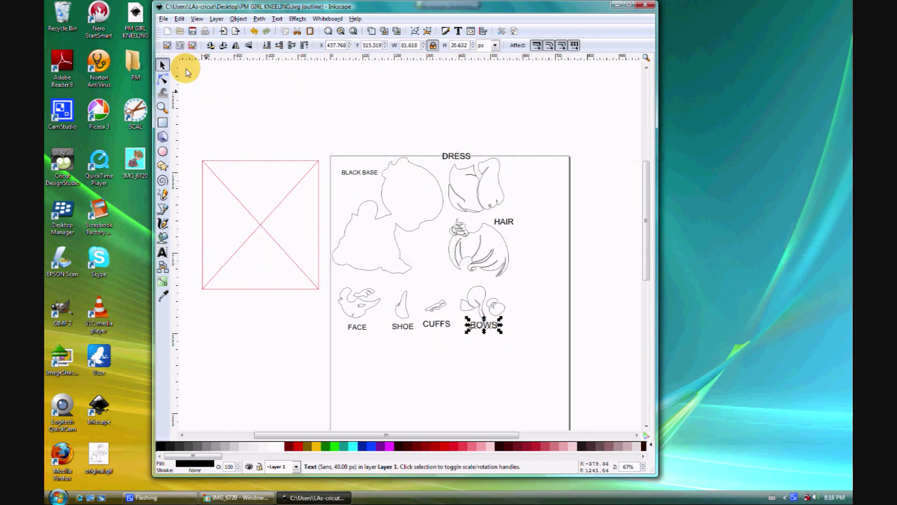
pyautogui.click(217, 19)
# - Switch to Normal display mode to show filled black pieces, nudge the DRESS label, and save
pyautogui.moveTo(197, 19)
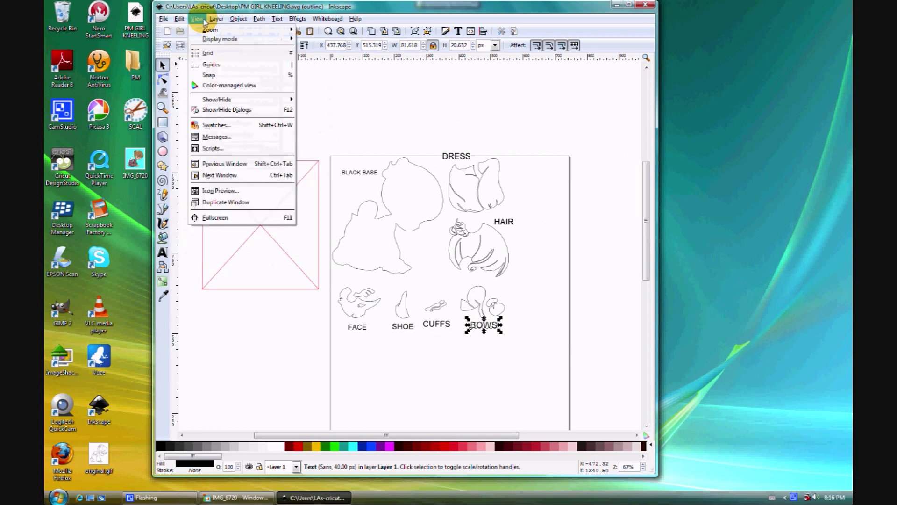
pyautogui.moveTo(207, 39)
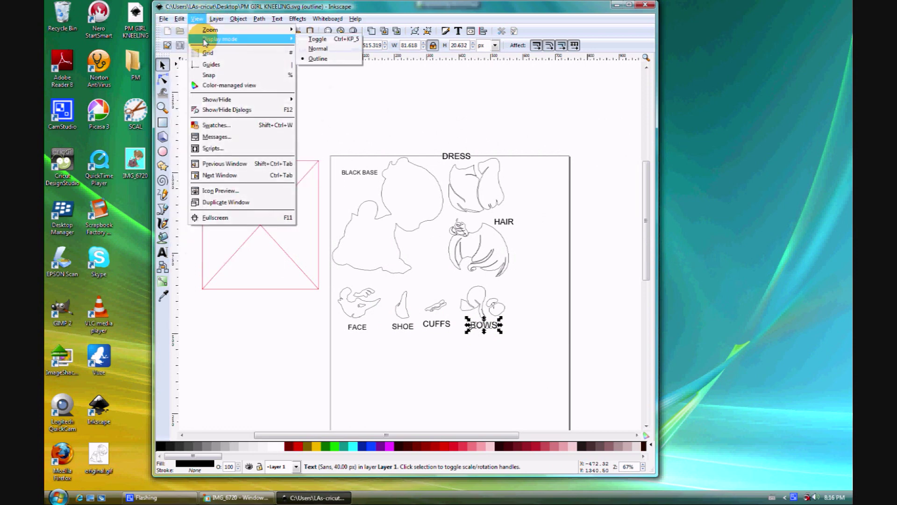
pyautogui.click(316, 47)
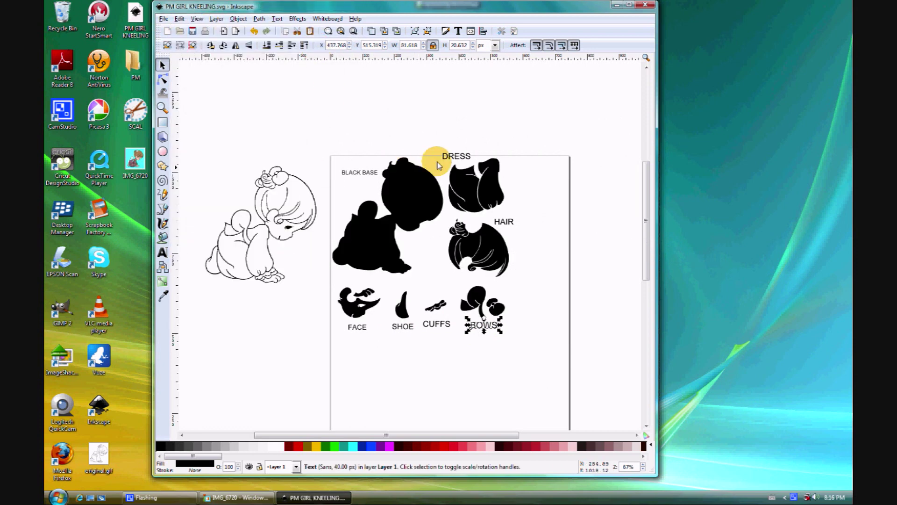
pyautogui.moveTo(446, 158); pyautogui.dragTo(437, 160)
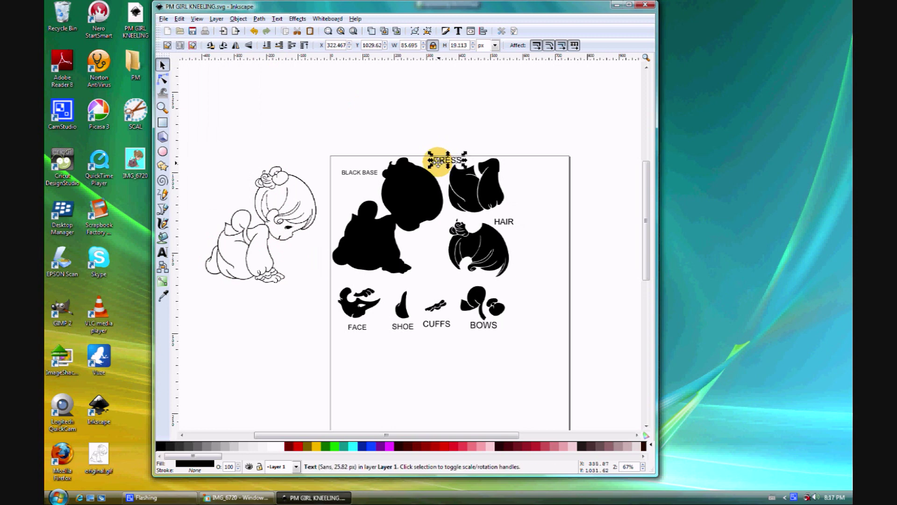
pyautogui.click(193, 31)
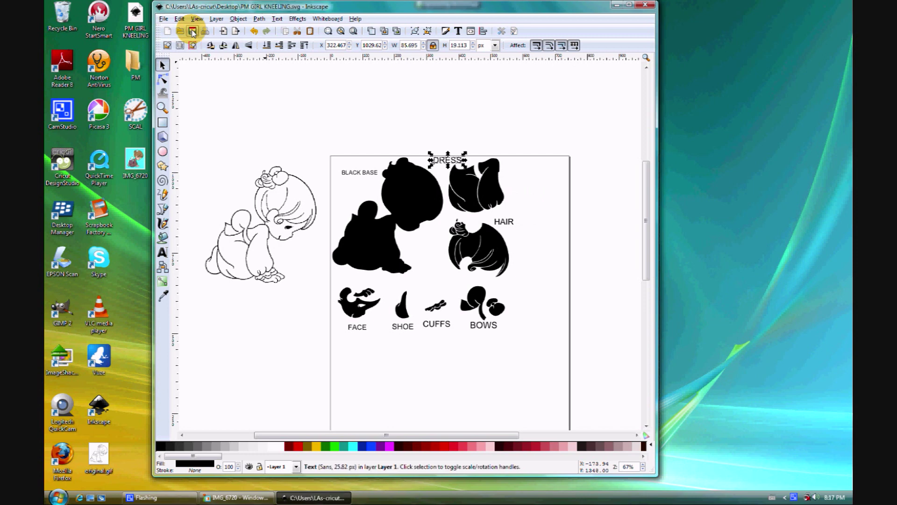